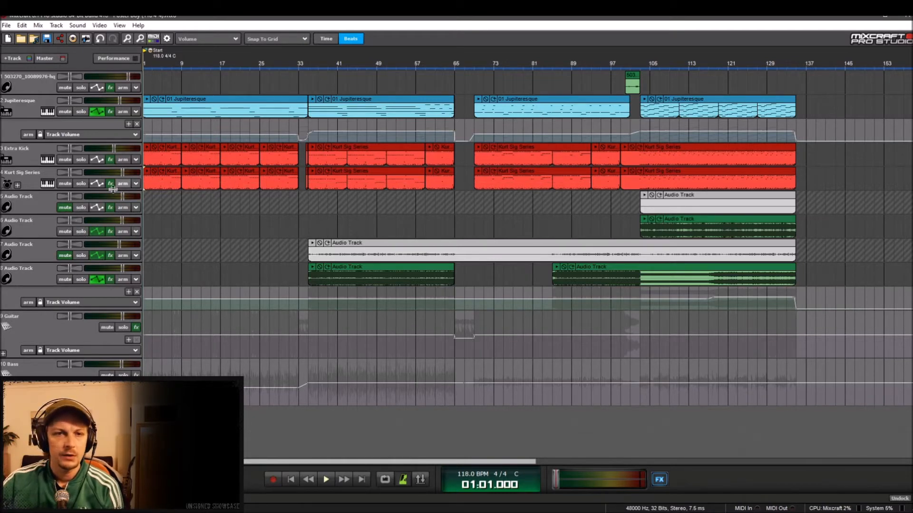
- View the instrument preset settings of the Kurt Sig Series drum track and close them
left_click(48, 184)
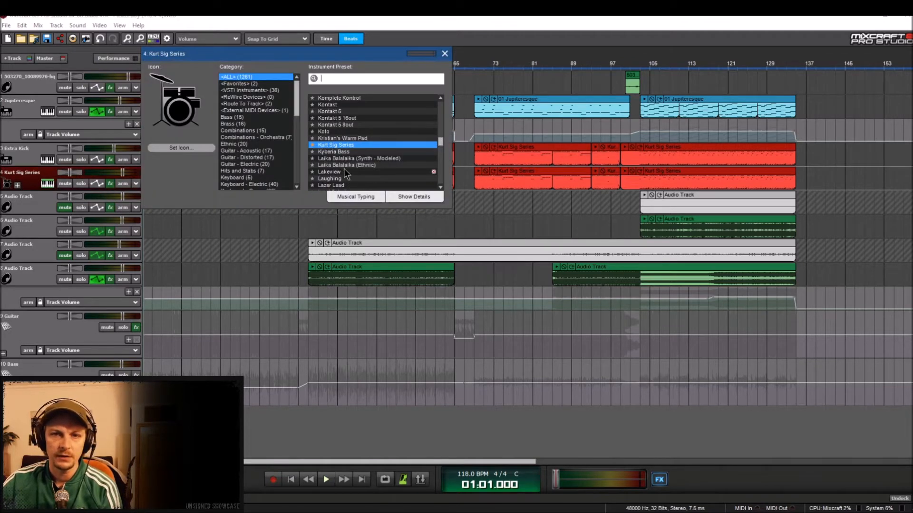
left_click(446, 56)
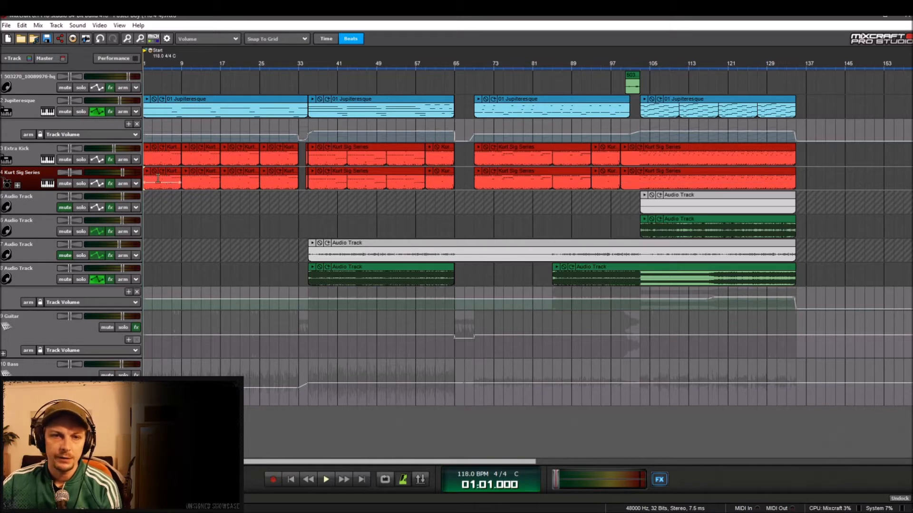
- Mute the Extra Kick track, listen to the song's opening bars without it, and return to the start
left_click(66, 159)
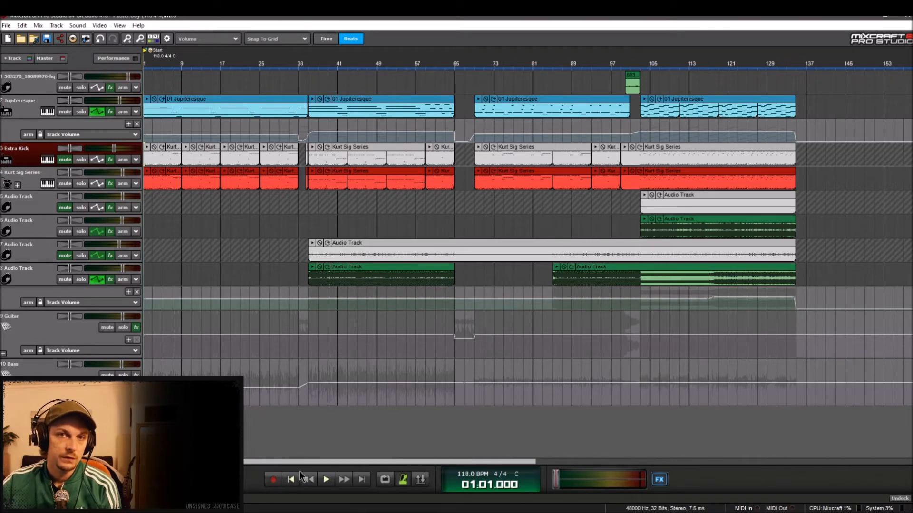
left_click(326, 480)
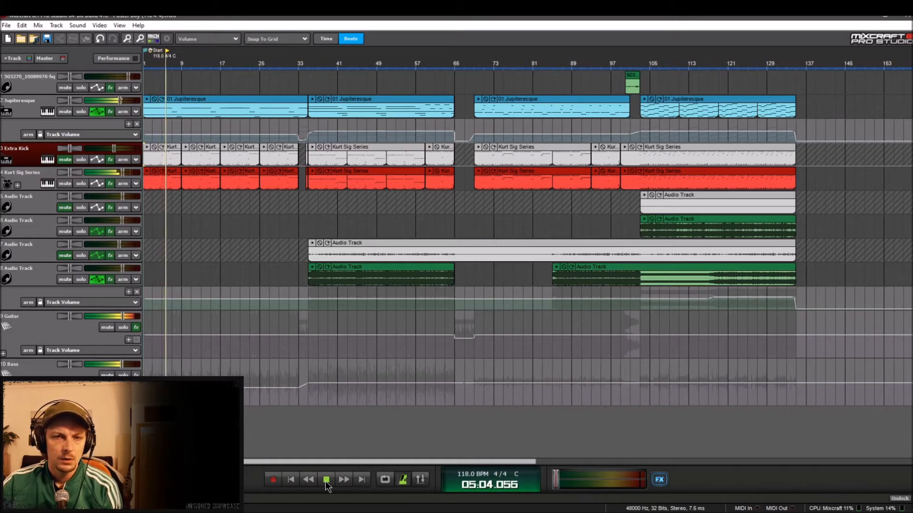
left_click(326, 481)
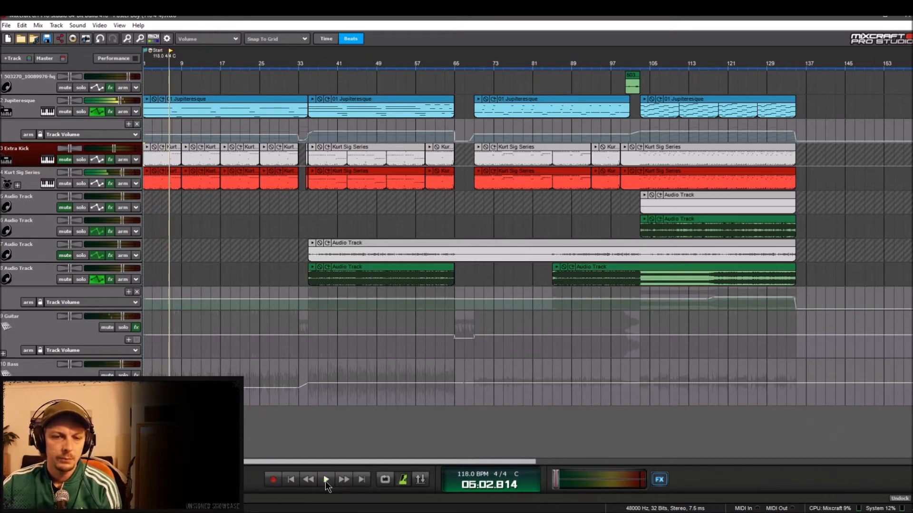
left_click(291, 480)
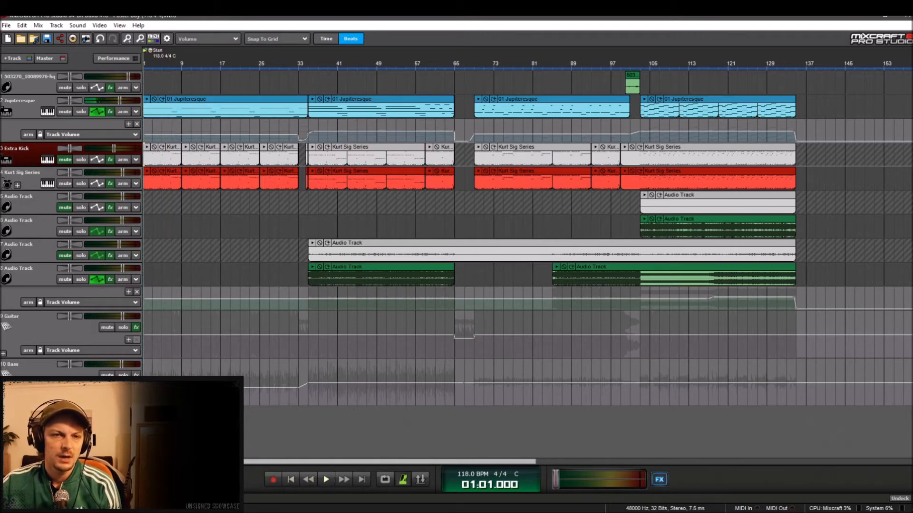
- Unmute the Extra Kick track, listen to the same opening bars with it, and return to the start
left_click(66, 160)
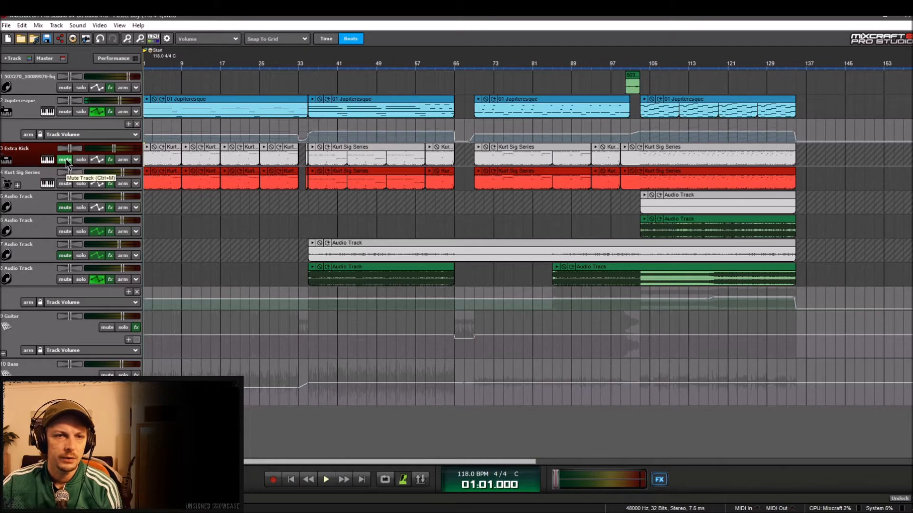
left_click(65, 160)
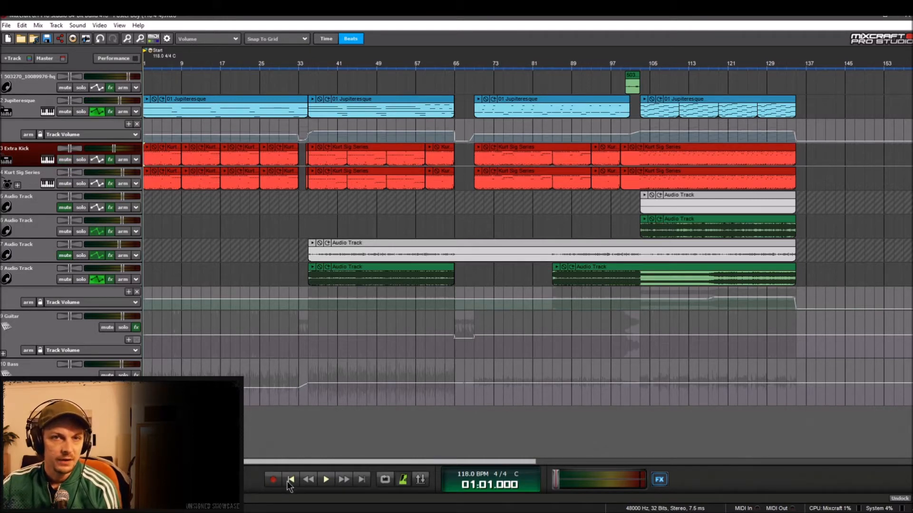
left_click(327, 481)
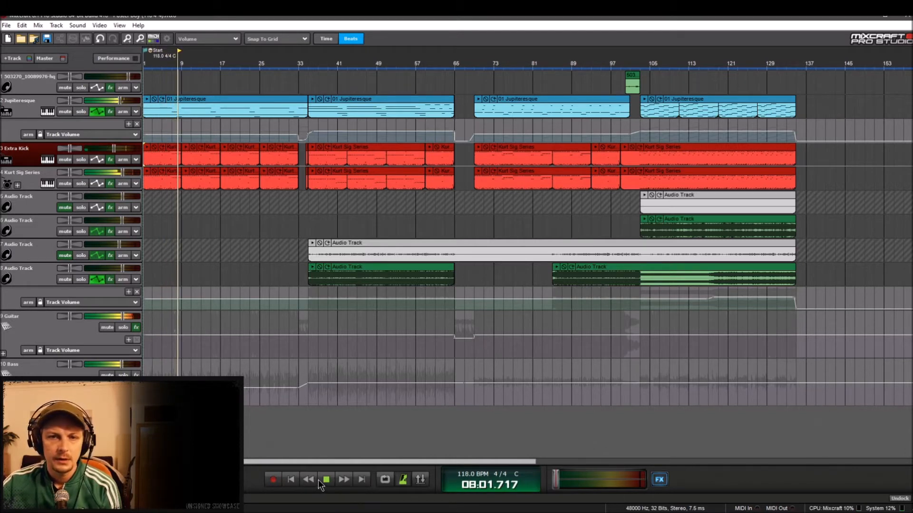
left_click(326, 480)
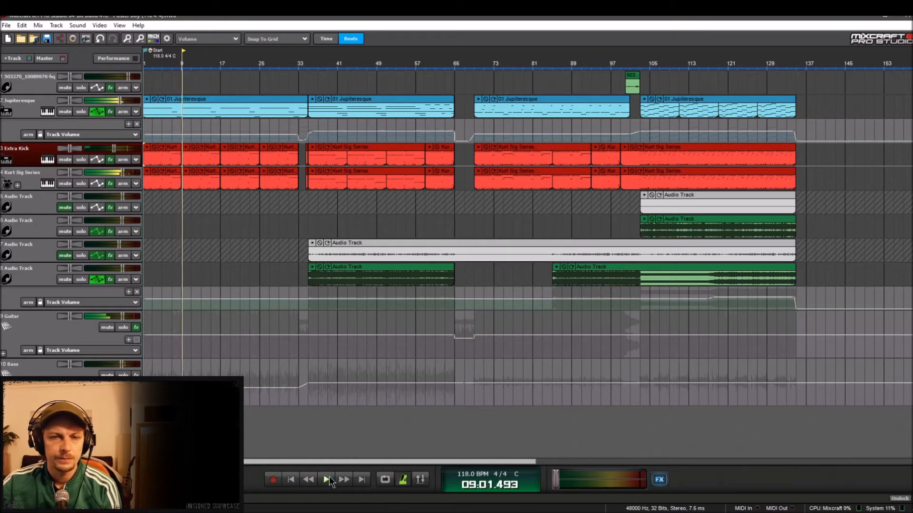
left_click(291, 481)
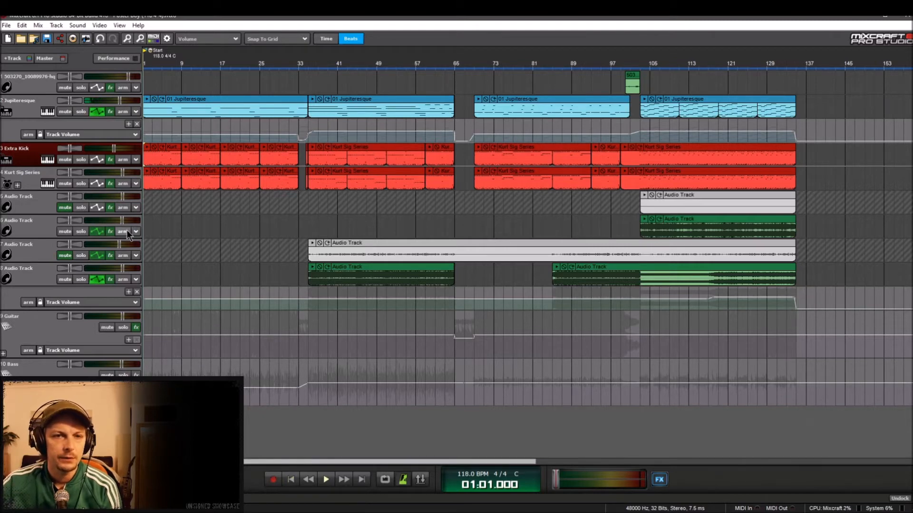
- Open the Omni Sampler editor of the Extra Kick track, move it higher, and close the instrument preset window
left_click(47, 160)
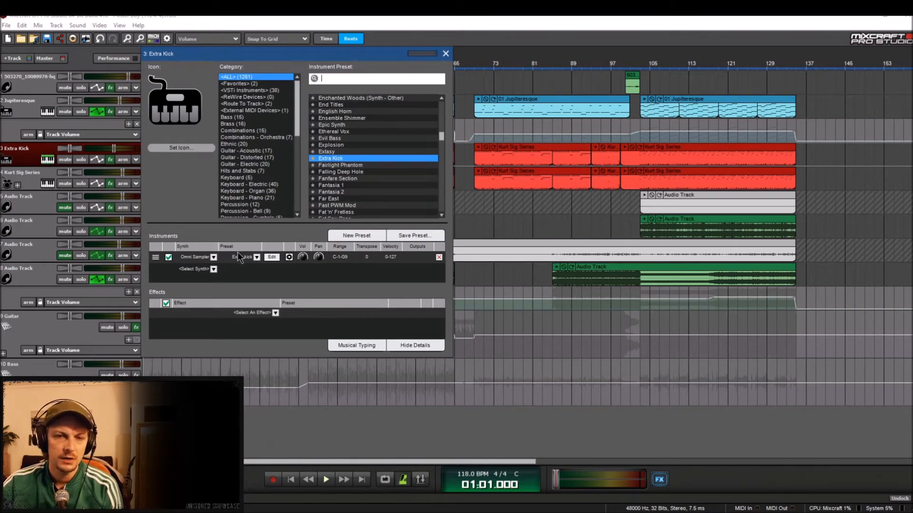
left_click(271, 257)
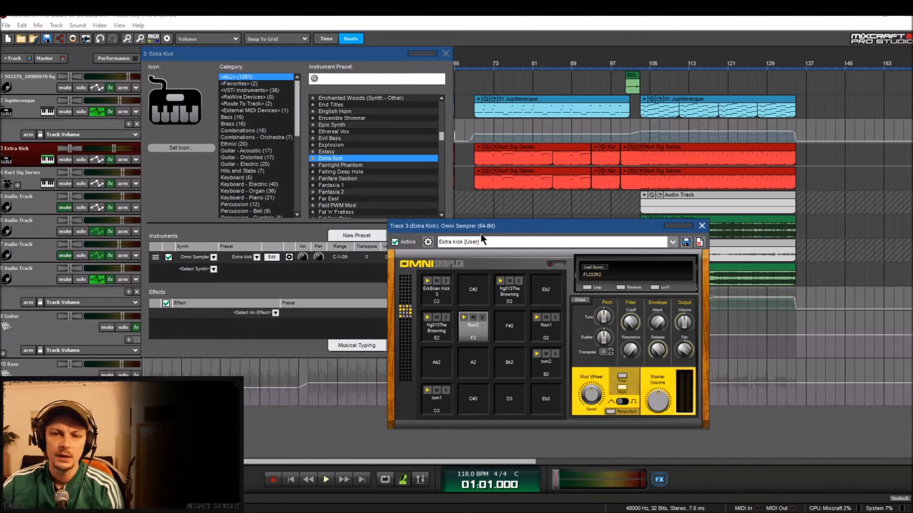
left_click_drag(485, 230, 366, 71)
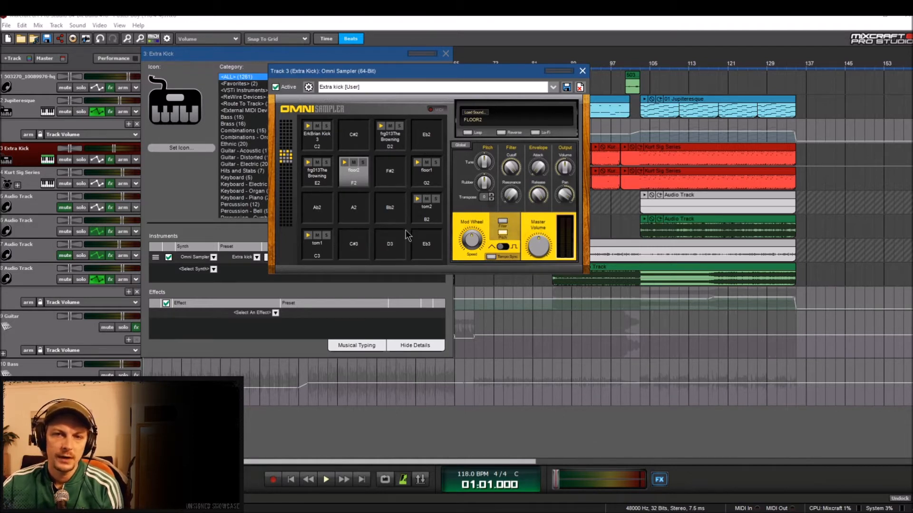
left_click(445, 53)
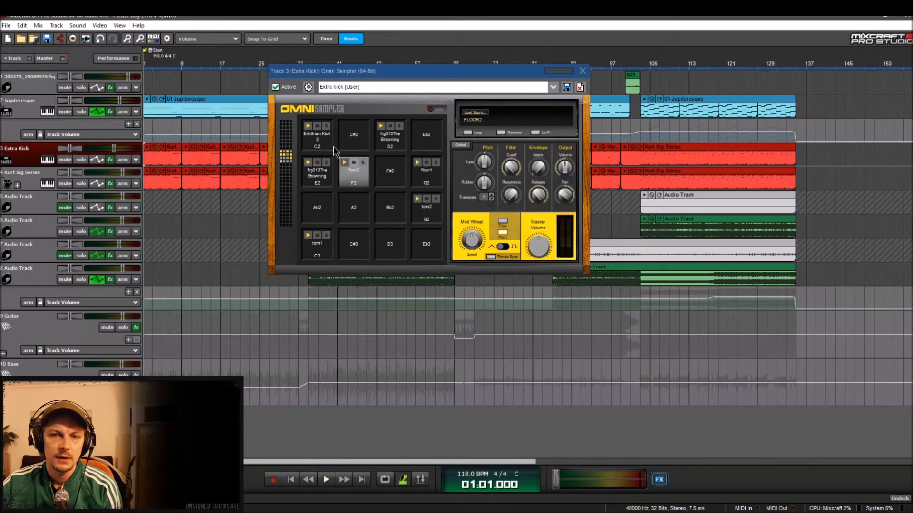
- Audition the kick, frg013The Browning, floor and tom samples assigned to the Omni Sampler pads
left_click(310, 127)
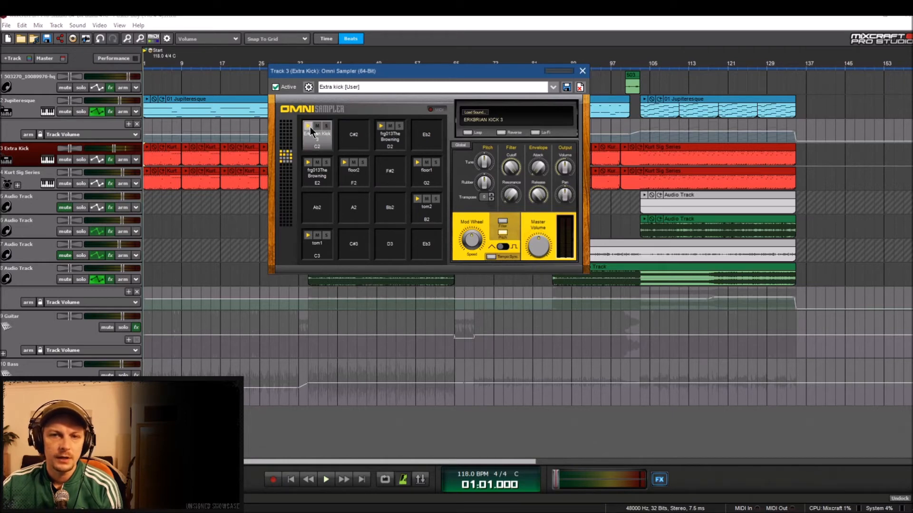
left_click(383, 128)
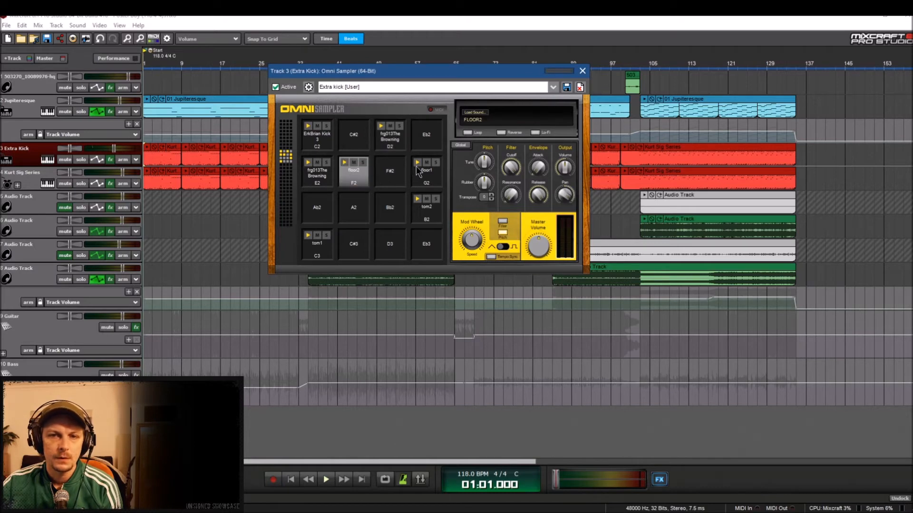
left_click(417, 162)
left_click(419, 199)
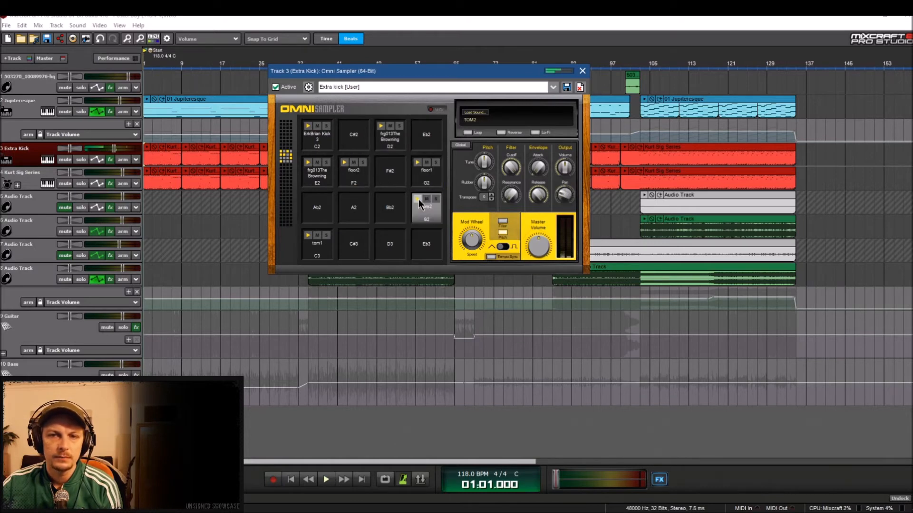
left_click(310, 239)
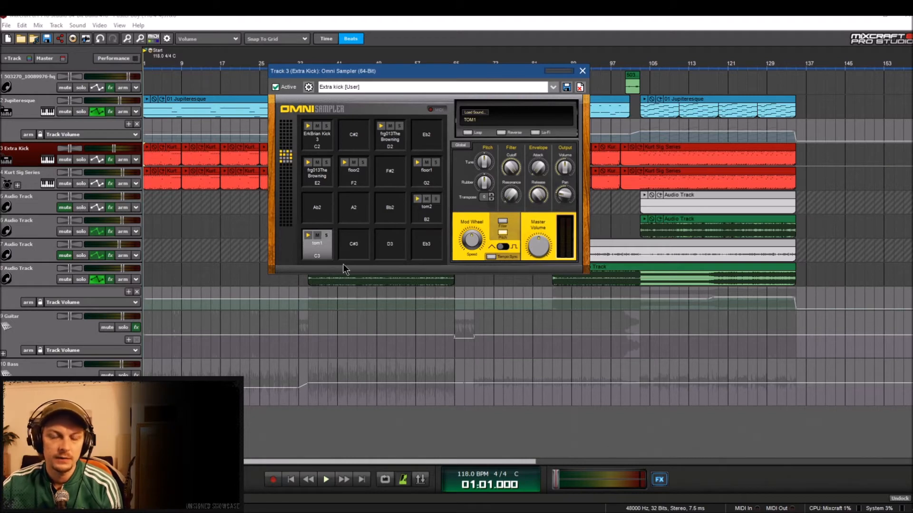
- Start loading a sound for the C2 kick pad and look through the Kick Samples folder
left_click(319, 143)
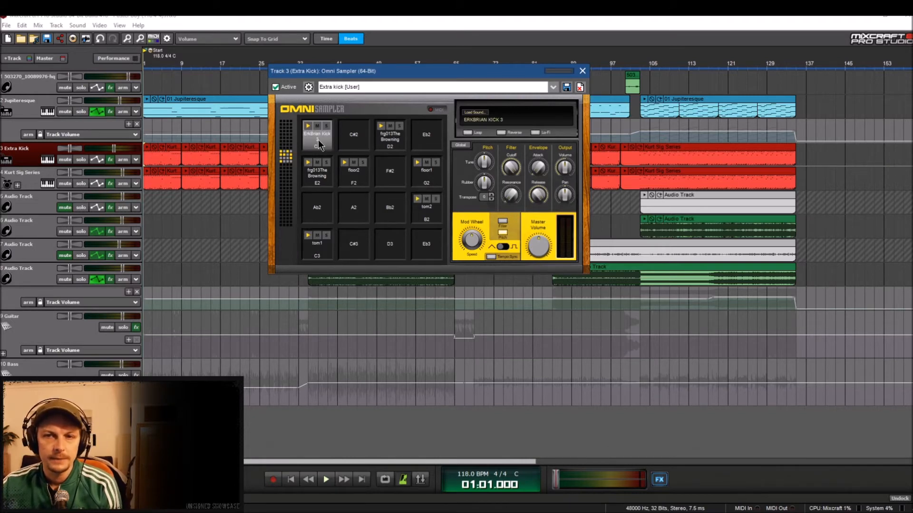
left_click(475, 112)
left_click_drag(418, 55, 576, 247)
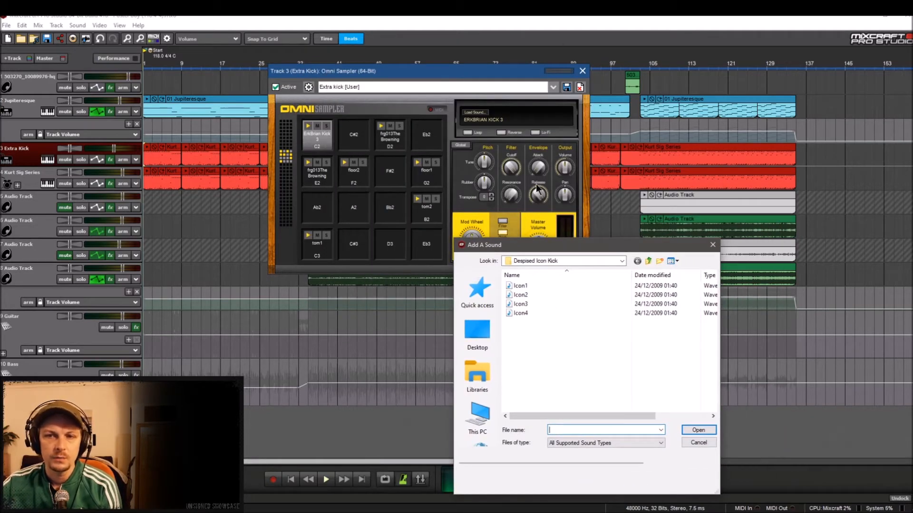
left_click_drag(538, 246, 456, 80)
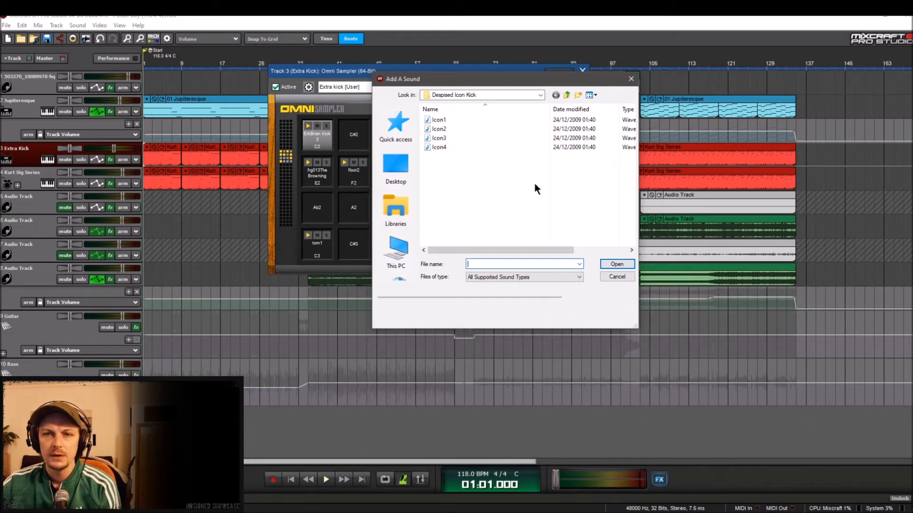
left_click(567, 96)
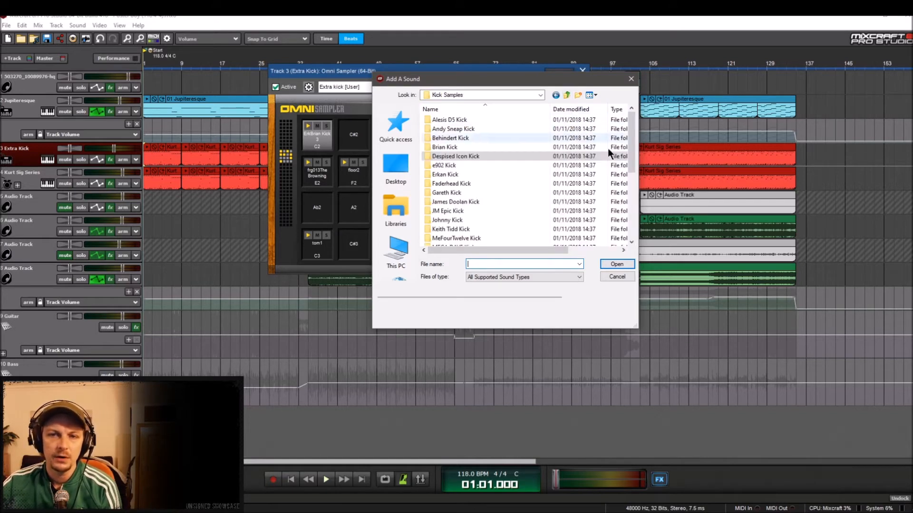
left_click_drag(635, 139, 632, 226)
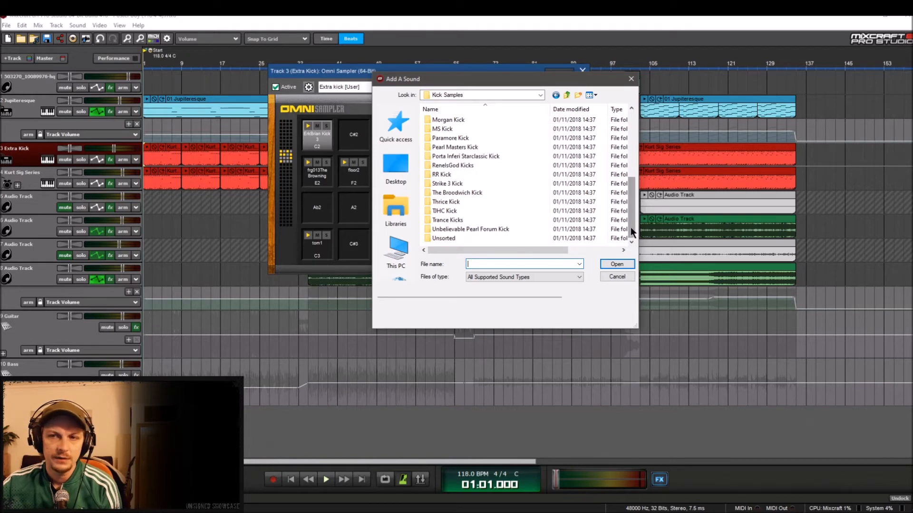
- Go up to the Sound Files folder and enlarge the Add A Sound dialog until the whole folder list fits
left_click(567, 96)
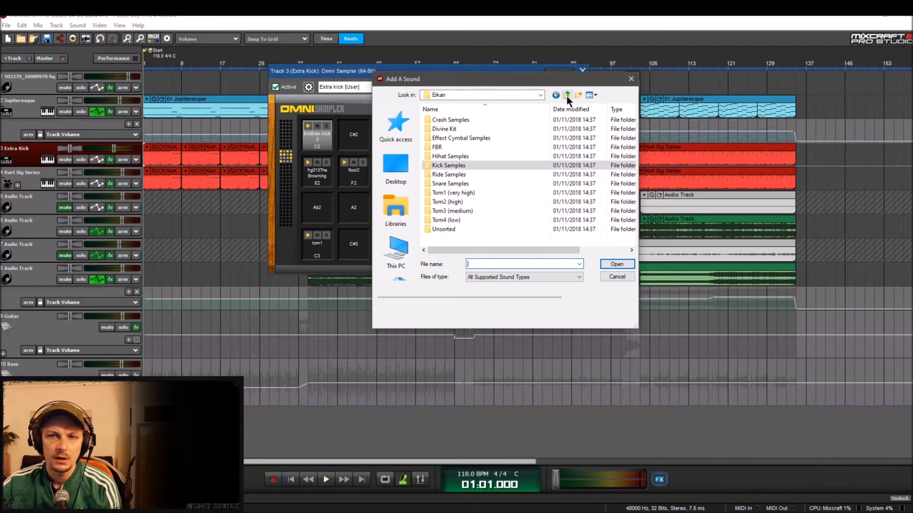
left_click(567, 96)
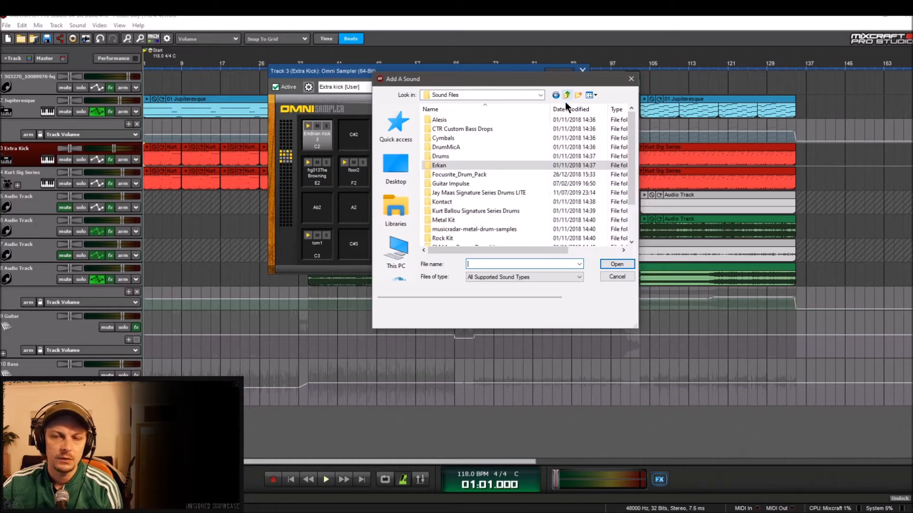
left_click_drag(631, 127, 635, 175)
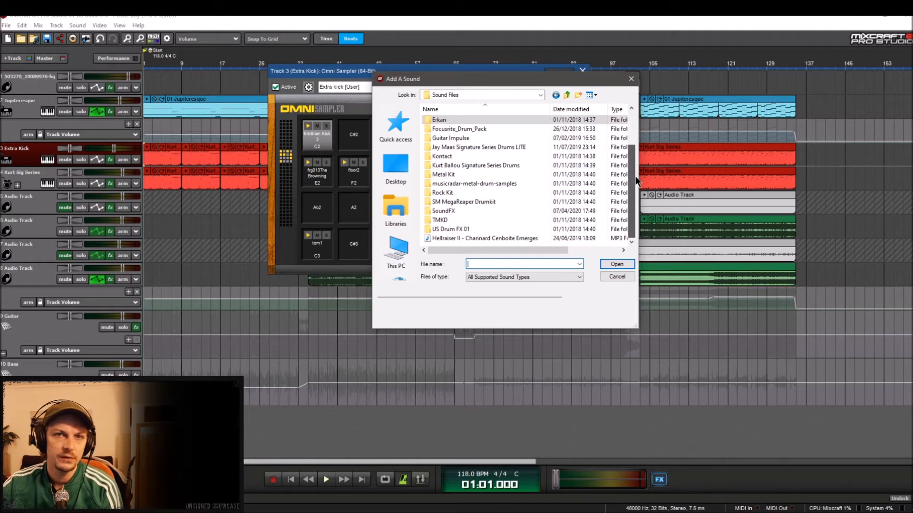
left_click_drag(638, 145, 633, 130)
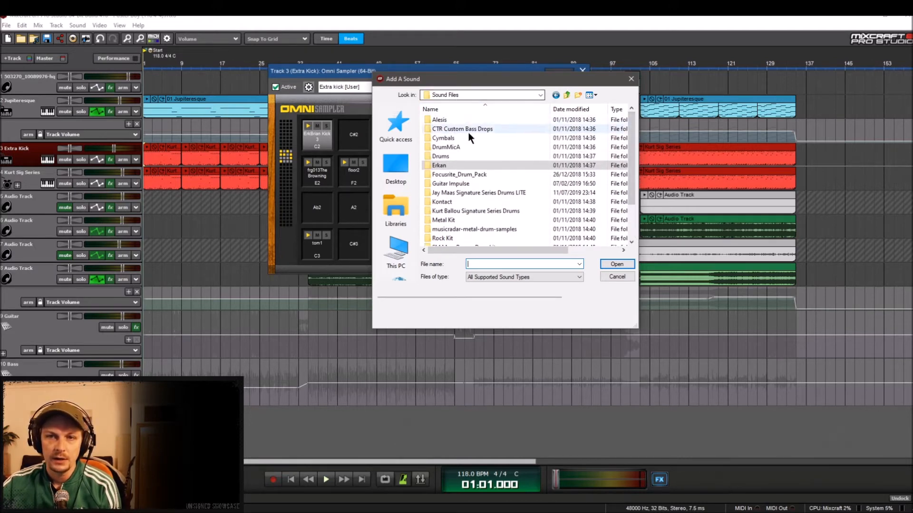
scroll(535, 156, "down", 2)
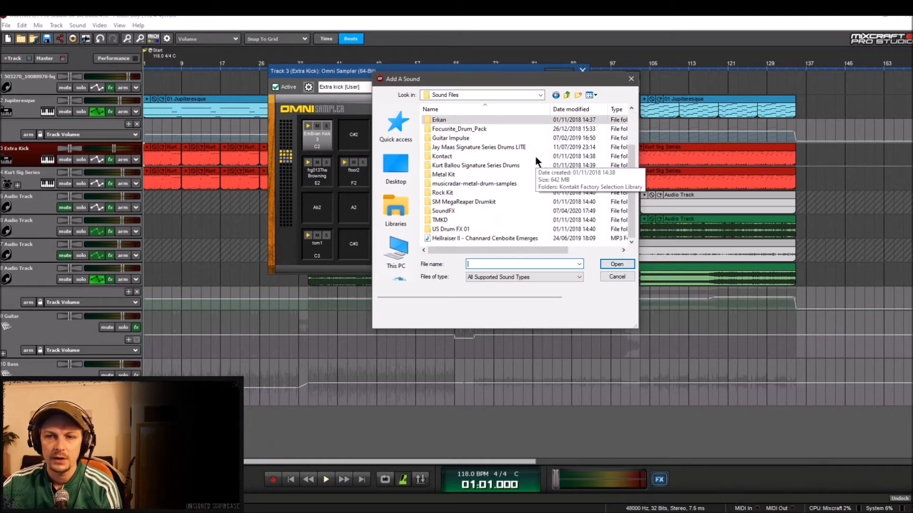
left_click_drag(635, 325, 743, 433)
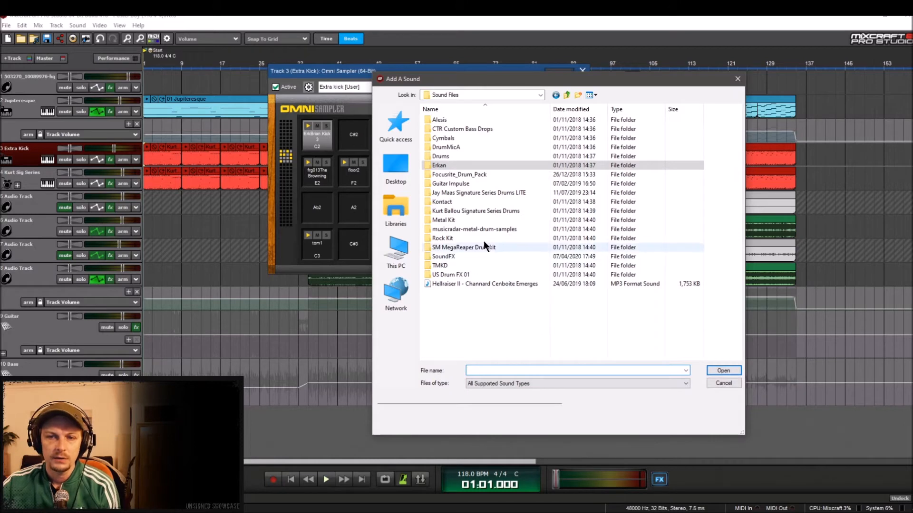
- Examine the contents of the CTR Custom Bass Drops, Cymbals, Drums and Erkan sample folders, returning to Sound Files each time
double_click(474, 130)
key("BackSpace")
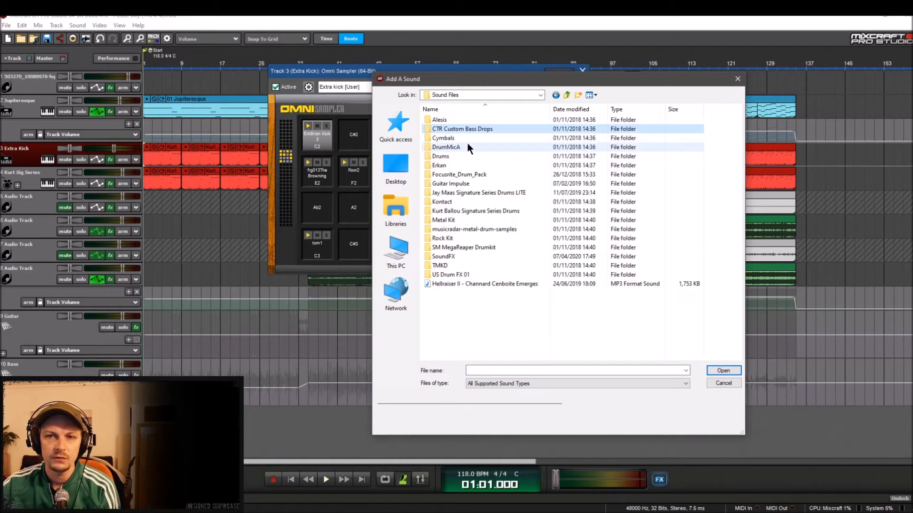
double_click(460, 137)
key("BackSpace")
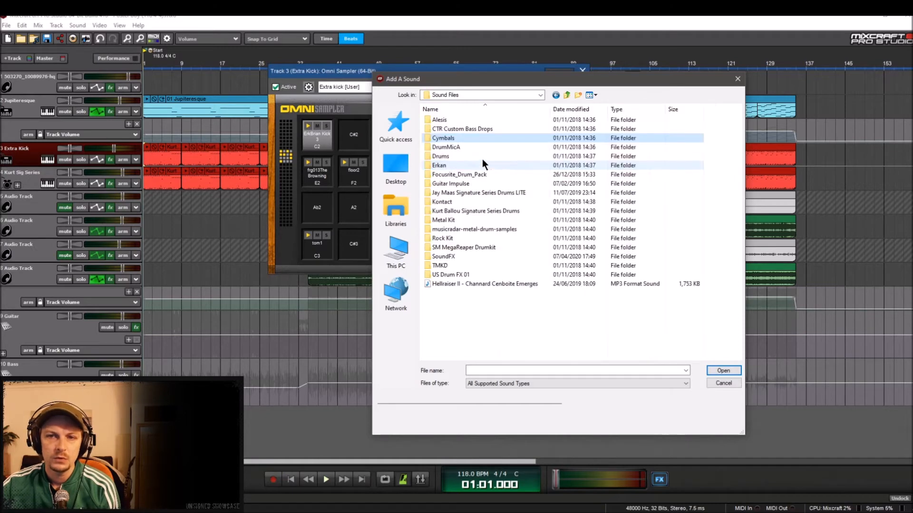
double_click(466, 157)
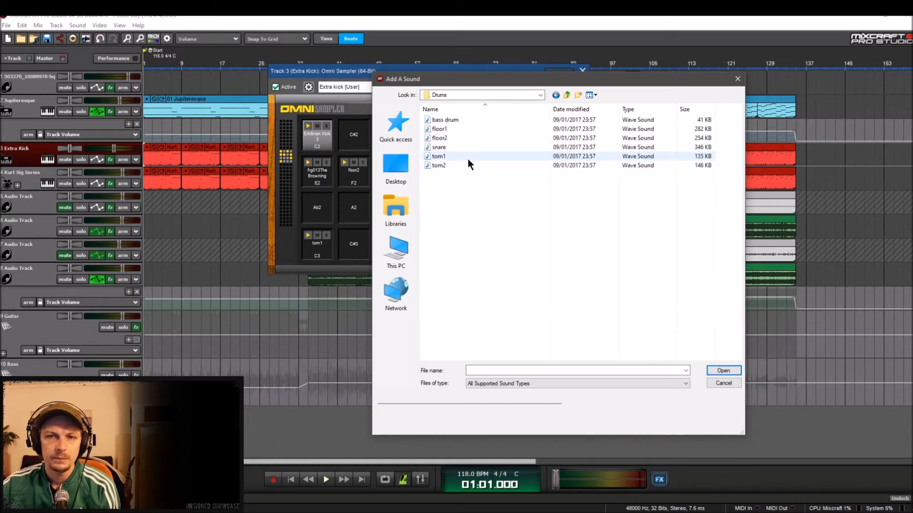
key("BackSpace")
double_click(460, 166)
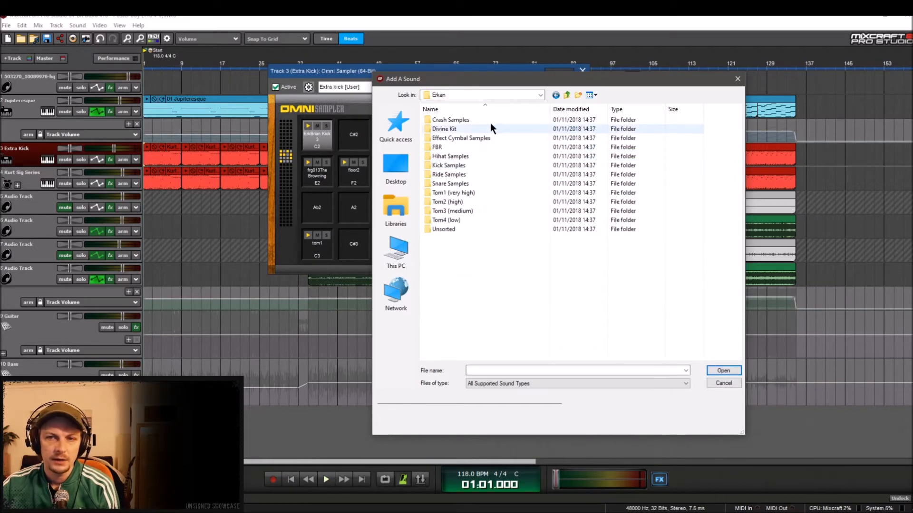
key("BackSpace")
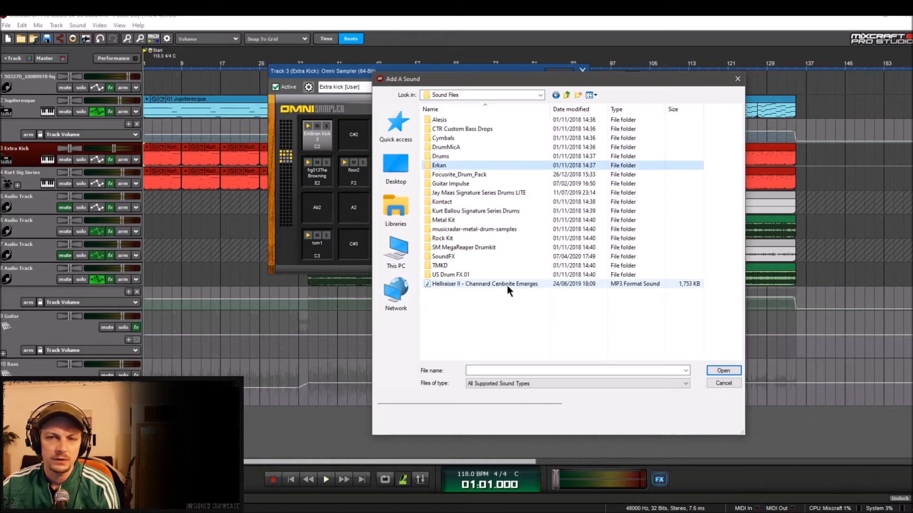
- Examine the contents of the Focusrite_Drum_Pack folder and return to Sound Files
left_click(484, 175)
double_click(484, 175)
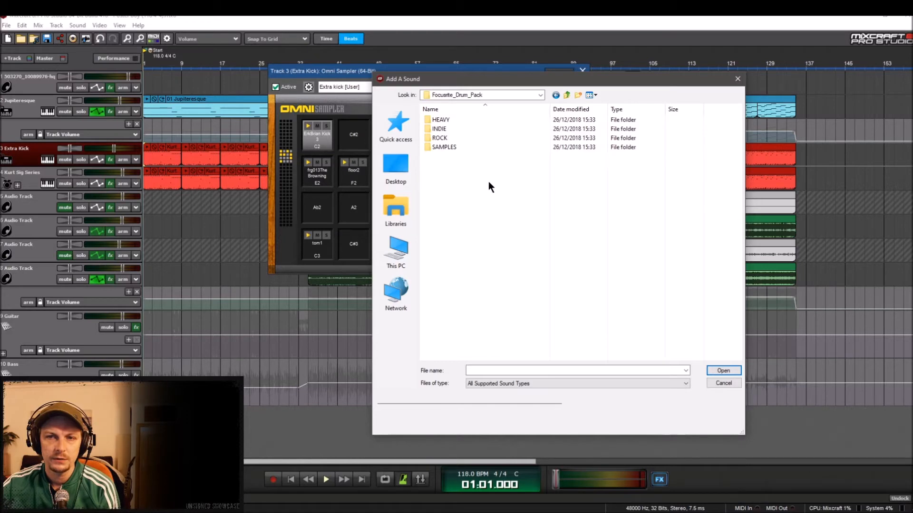
key("BackSpace")
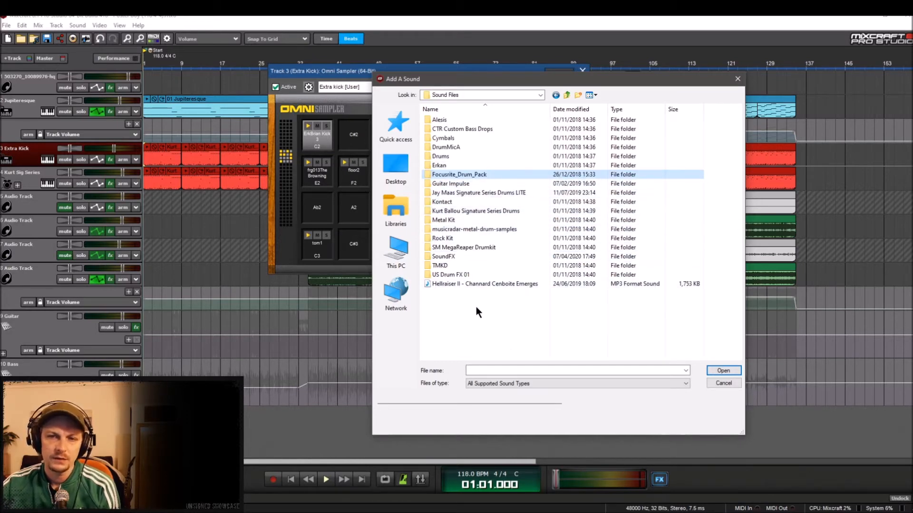
- Load the kick 1 sample onto the C2 pad from an artist's kick folder within Erkan's Kick Samples
double_click(451, 165)
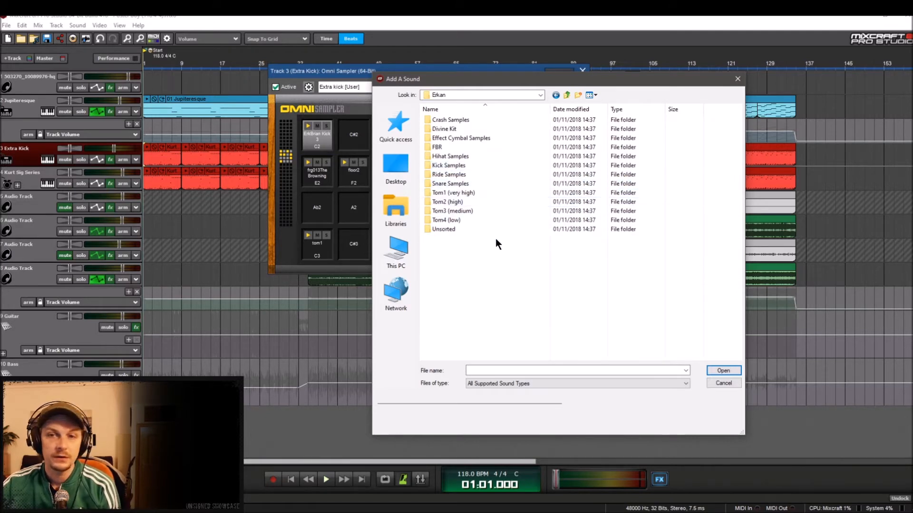
double_click(455, 166)
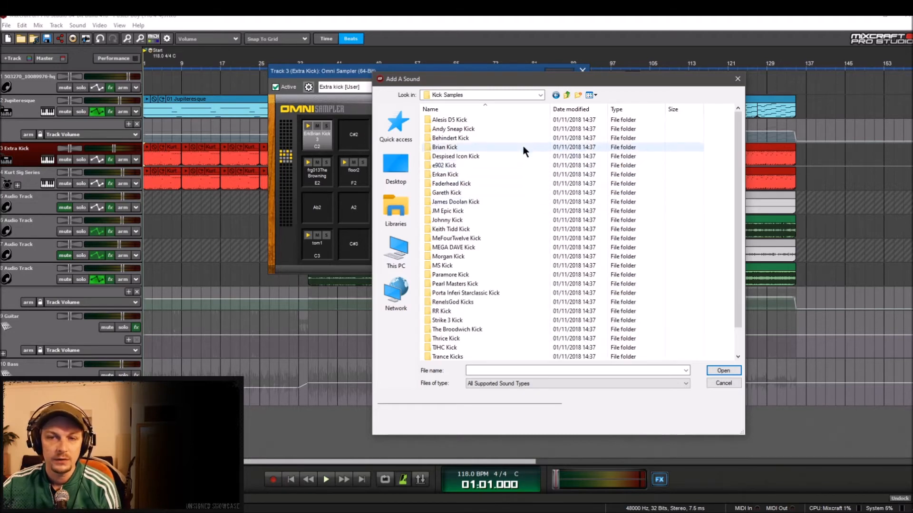
scroll(519, 238, "down", 1)
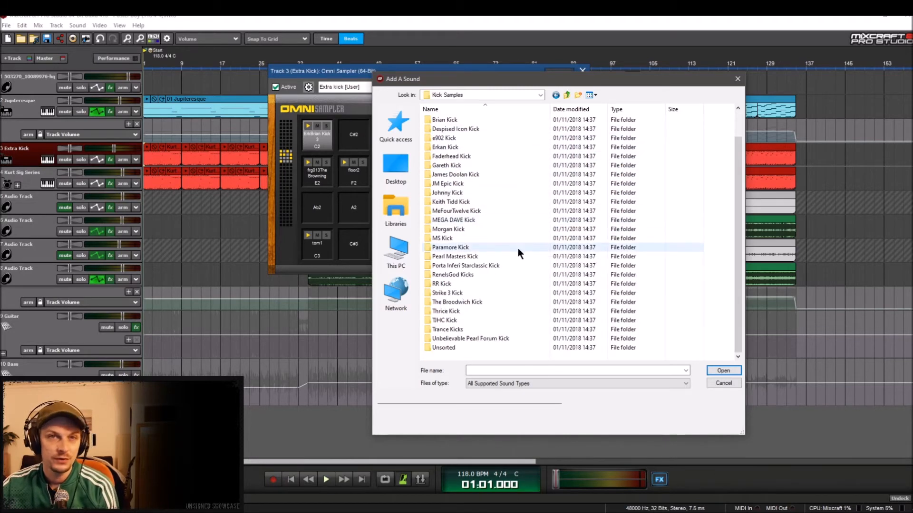
double_click(462, 174)
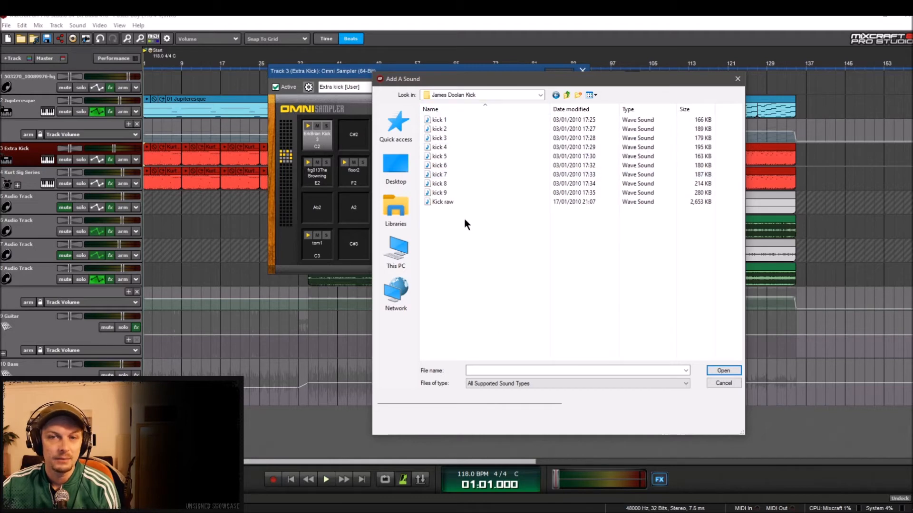
left_click(452, 120)
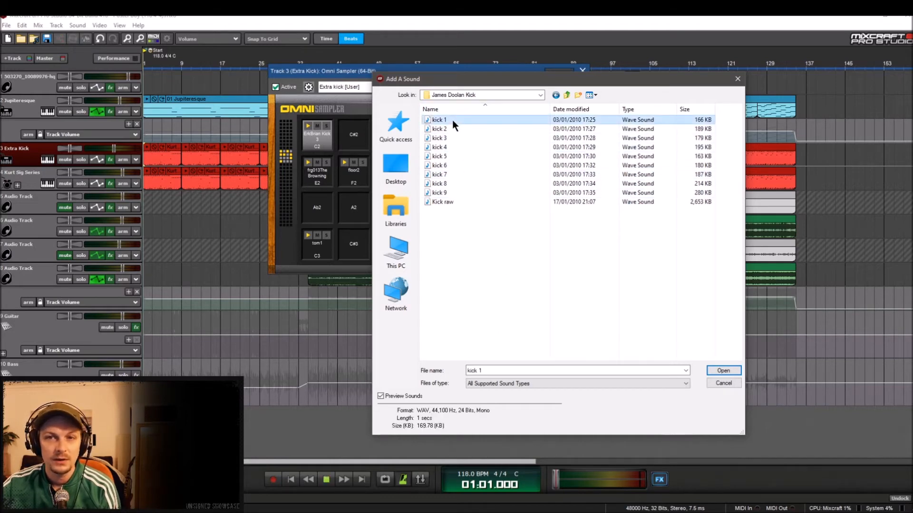
double_click(452, 120)
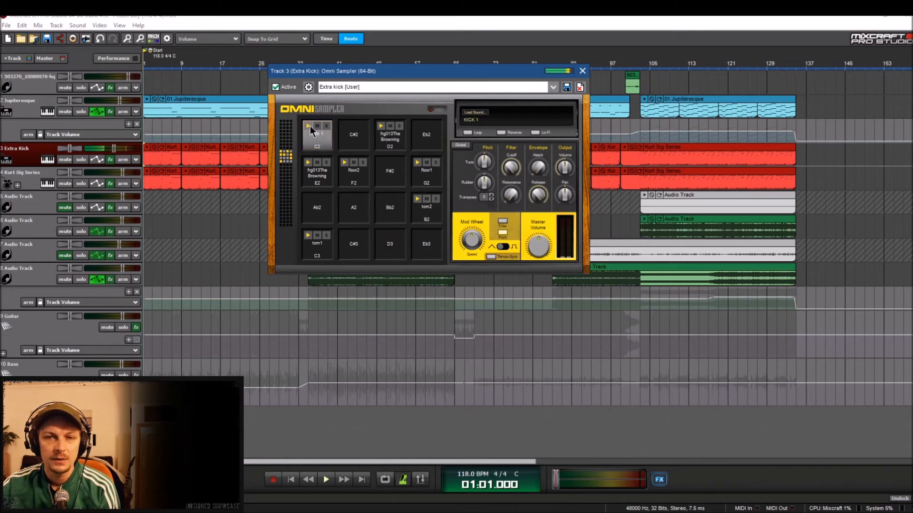
- Replace the C2 pad's sound with kick 9 from the same folder and audition it
left_click(485, 116)
double_click(448, 191)
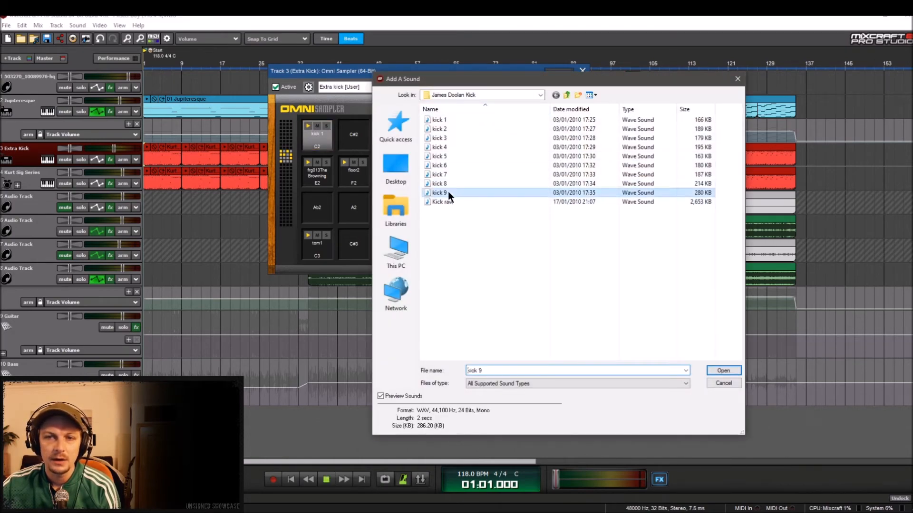
left_click(308, 126)
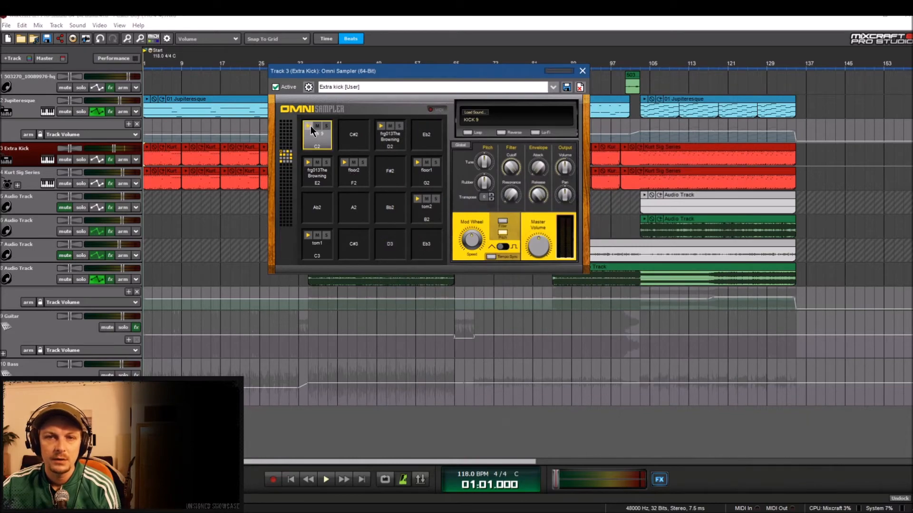
left_click(310, 126)
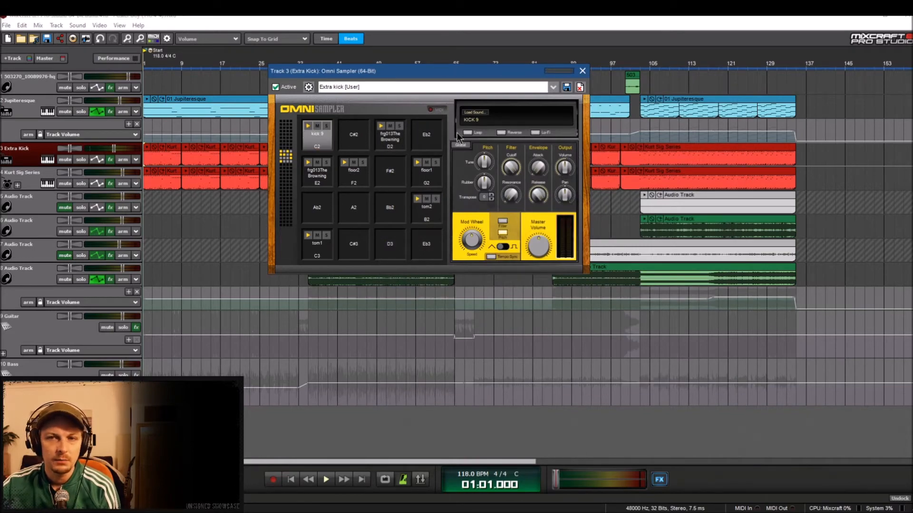
- Load Icon1 from the Despised Icon Kick folder onto the C2 pad and audition it several times
left_click(481, 114)
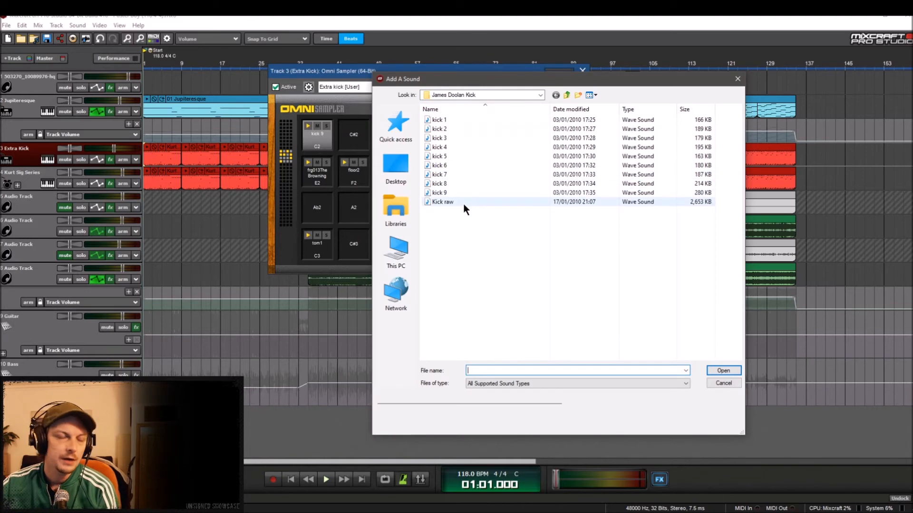
left_click(566, 95)
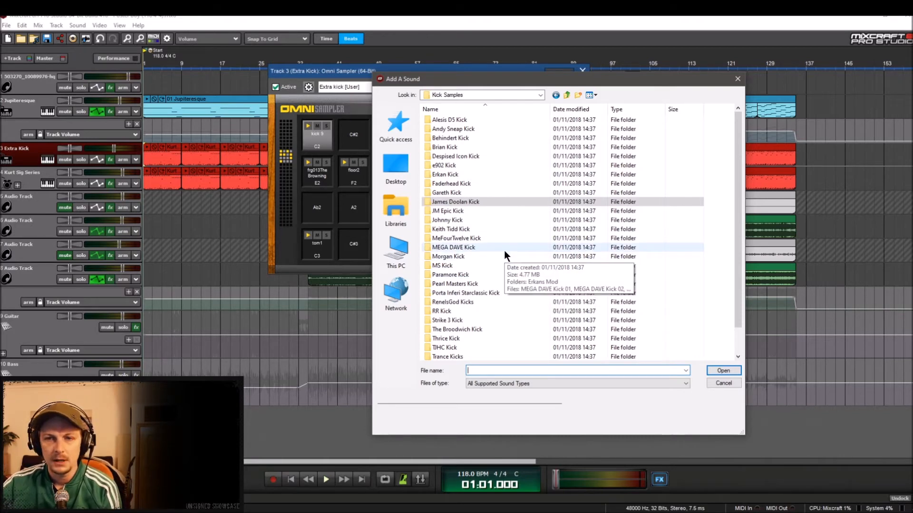
scroll(495, 214, "down", 1)
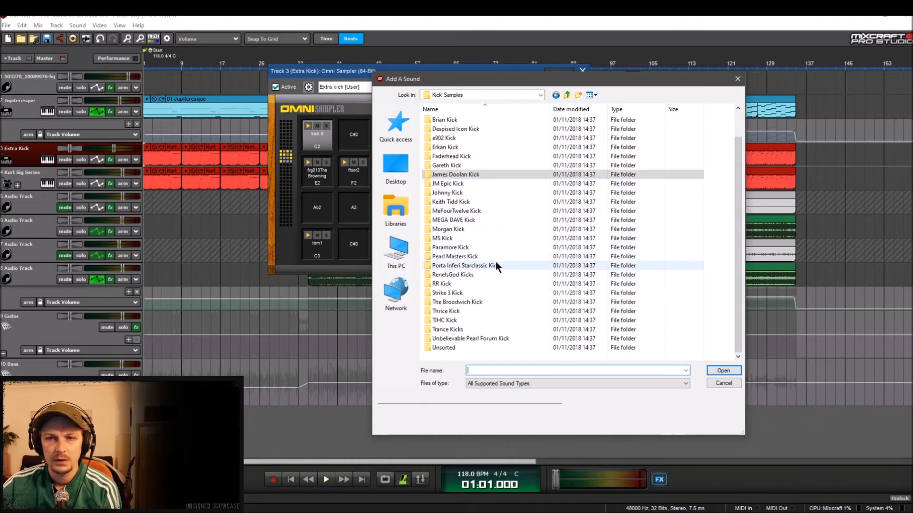
scroll(495, 266, "up", 1)
double_click(457, 156)
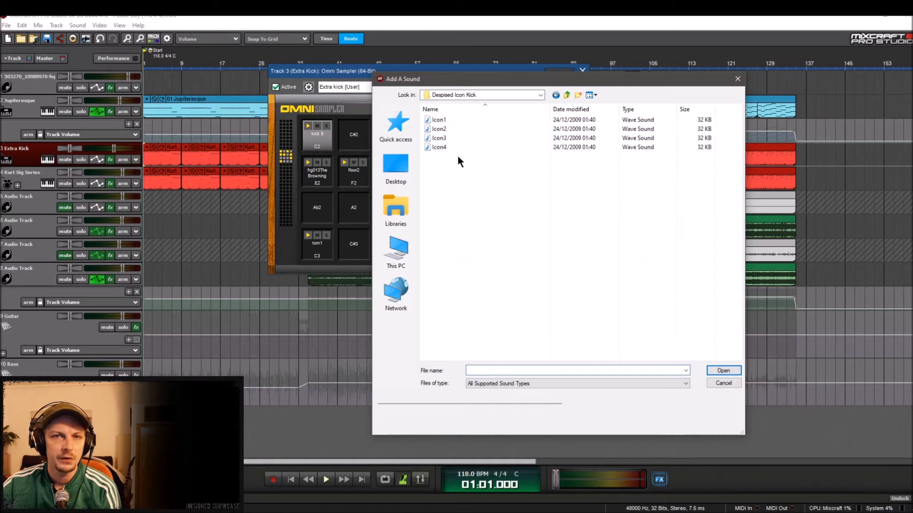
double_click(438, 122)
left_click(307, 128)
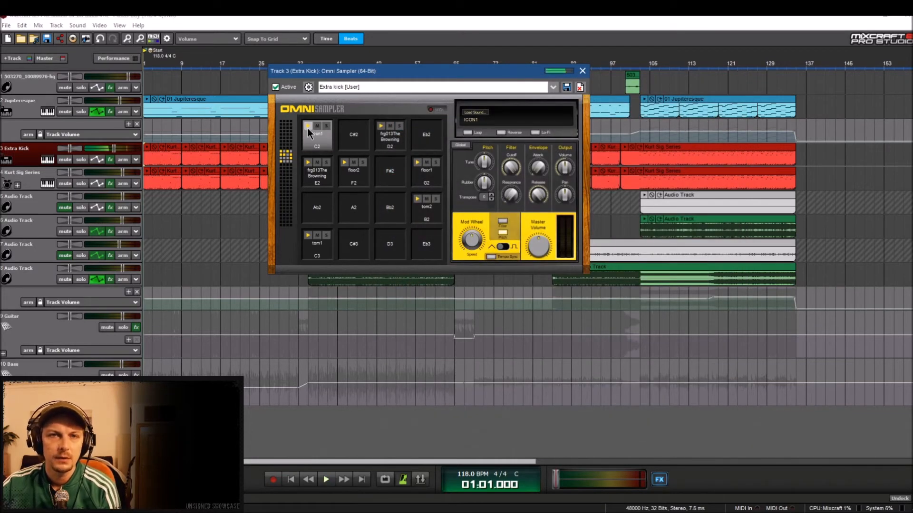
left_click(307, 128)
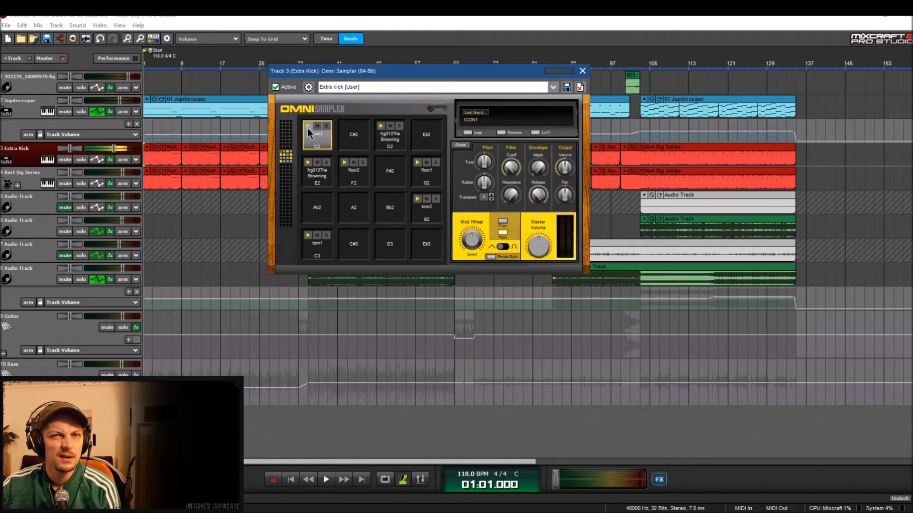
left_click(307, 129)
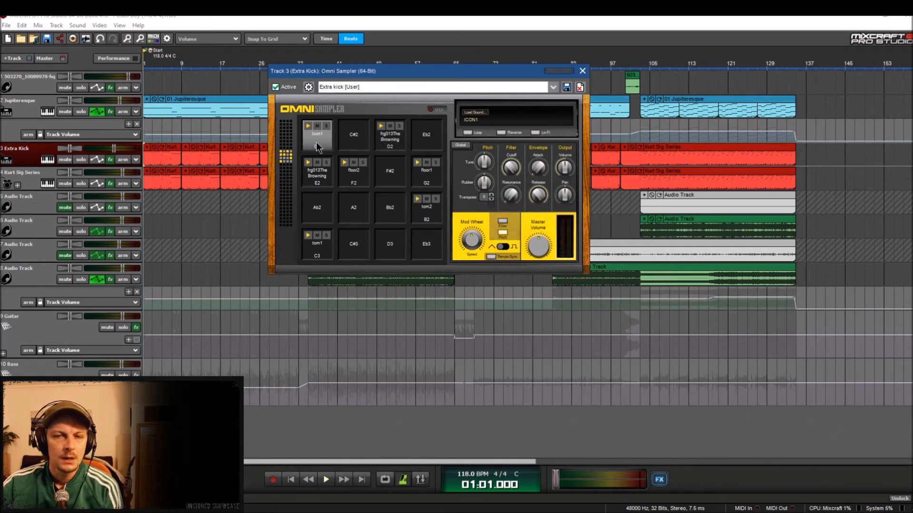
- Audition the frg013The Browning samples on the D2 and E2 pads
left_click(393, 146)
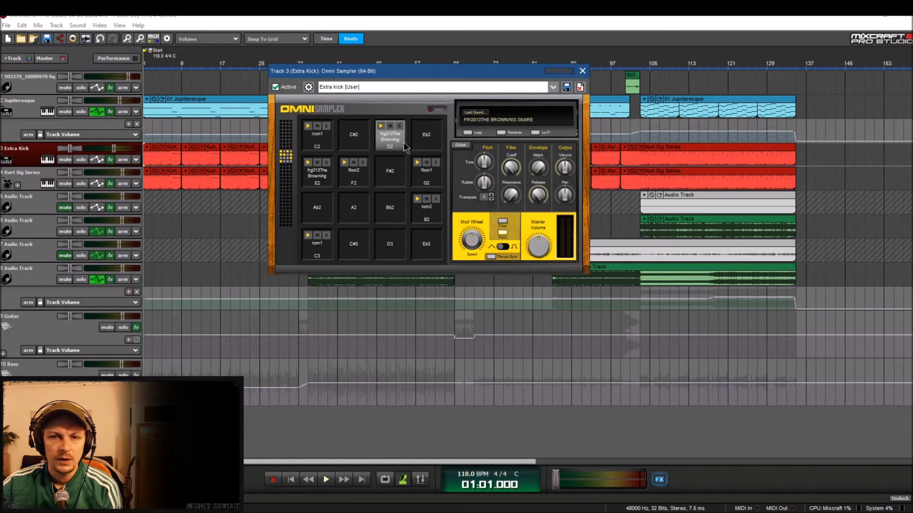
left_click(380, 124)
left_click(381, 125)
left_click(380, 124)
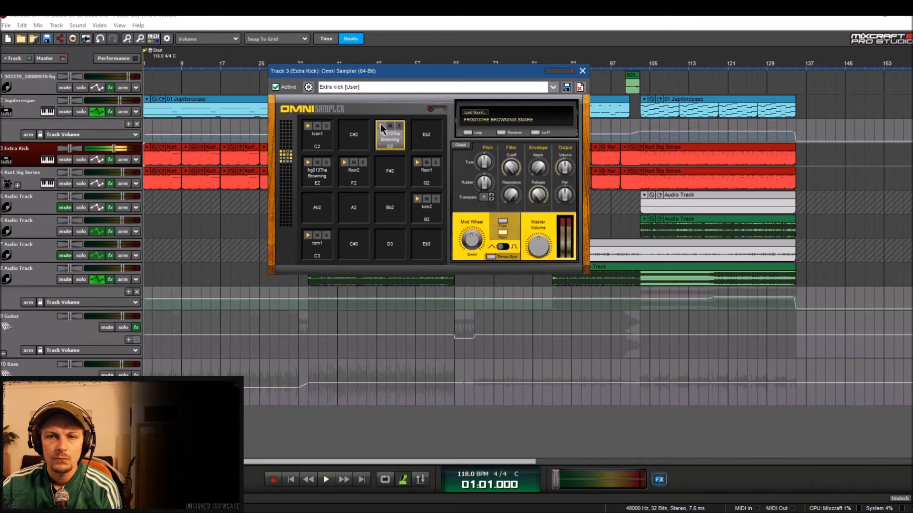
left_click(381, 124)
left_click(380, 124)
left_click(307, 164)
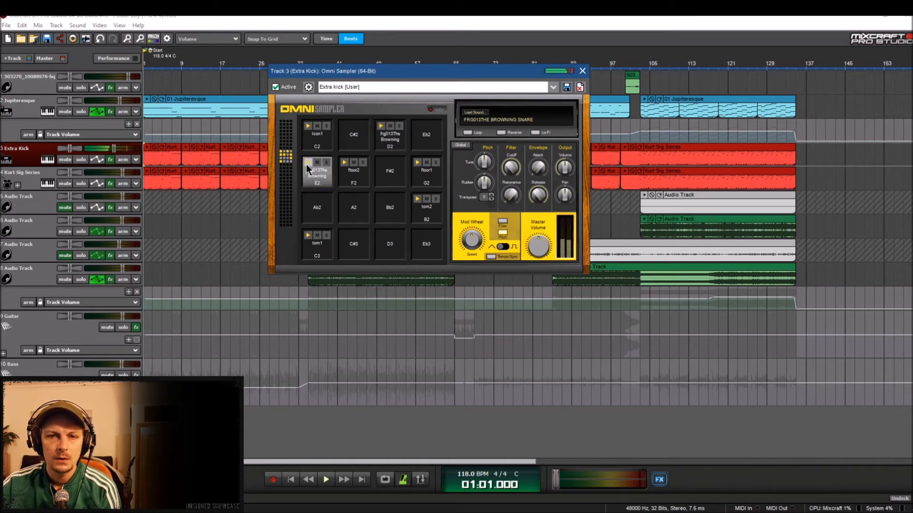
- Audition the floor2 sample on the F2 pad and the floor1 sample on the G2 pad
left_click(346, 164)
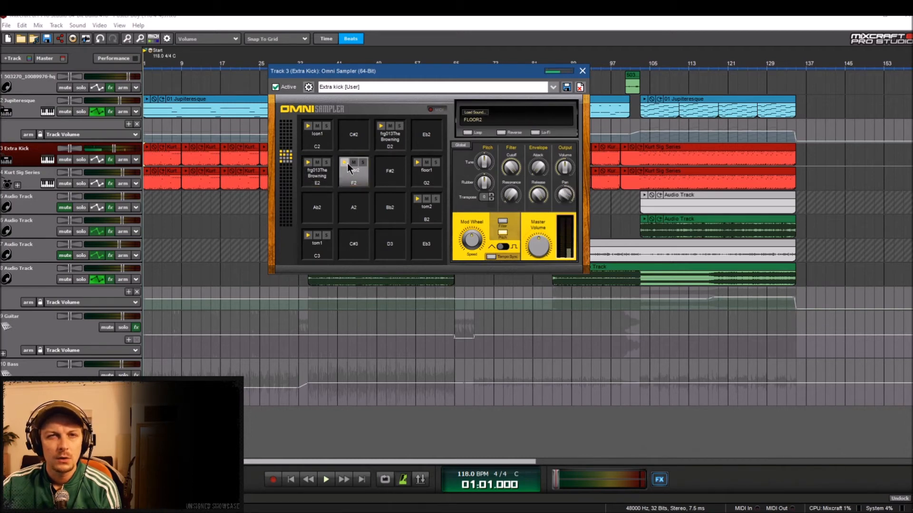
left_click(347, 164)
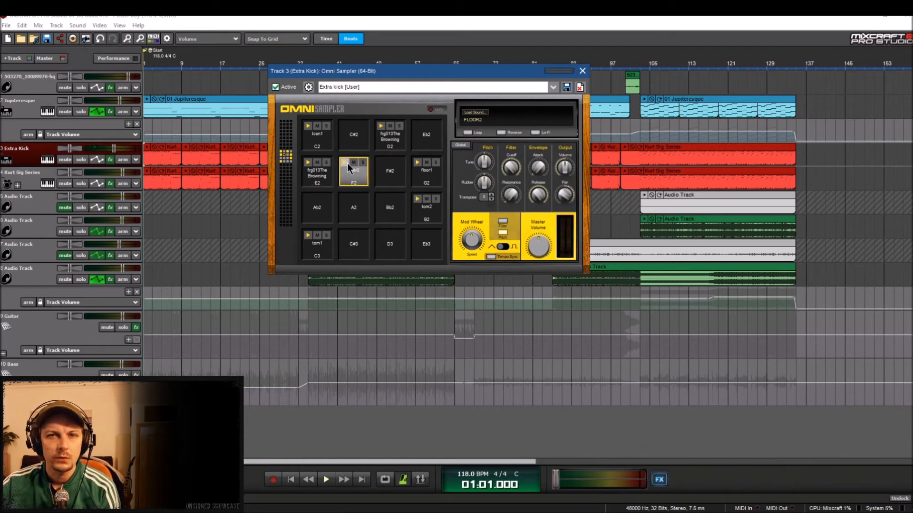
left_click(416, 165)
left_click(416, 166)
- Compare the pan settings of the floor2, floor1 and tom2 pads, then close the Omni Sampler window
left_click(354, 184)
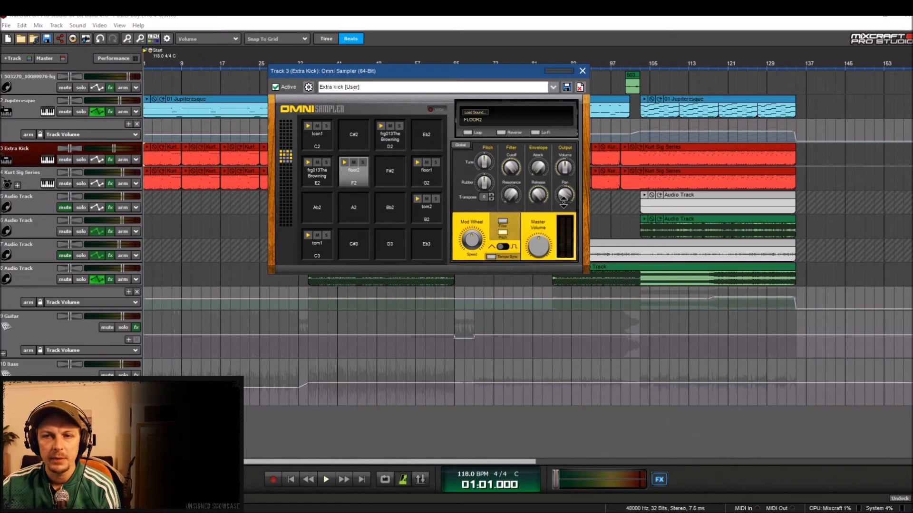
left_click(435, 183)
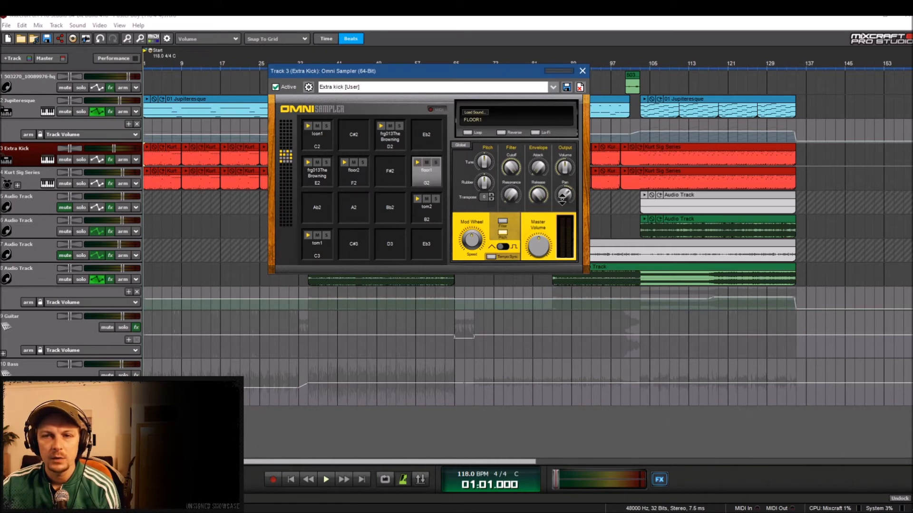
left_click(365, 183)
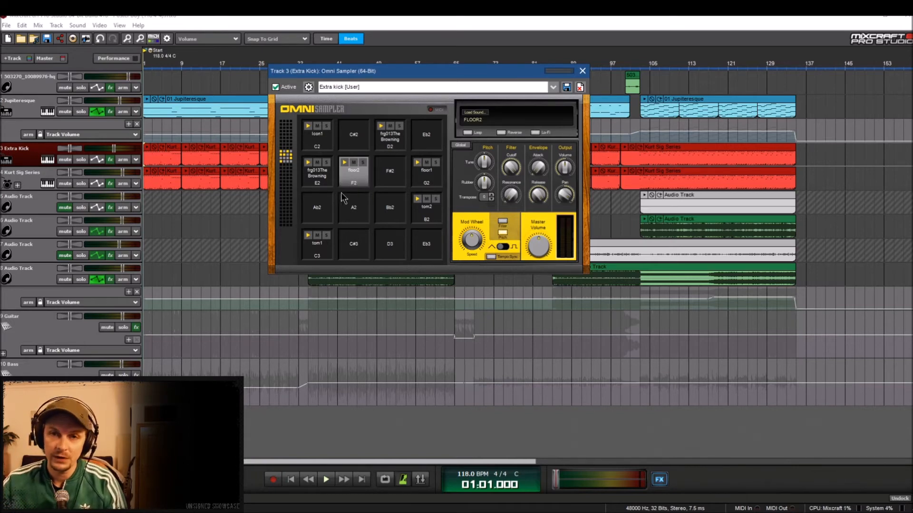
left_click(418, 199)
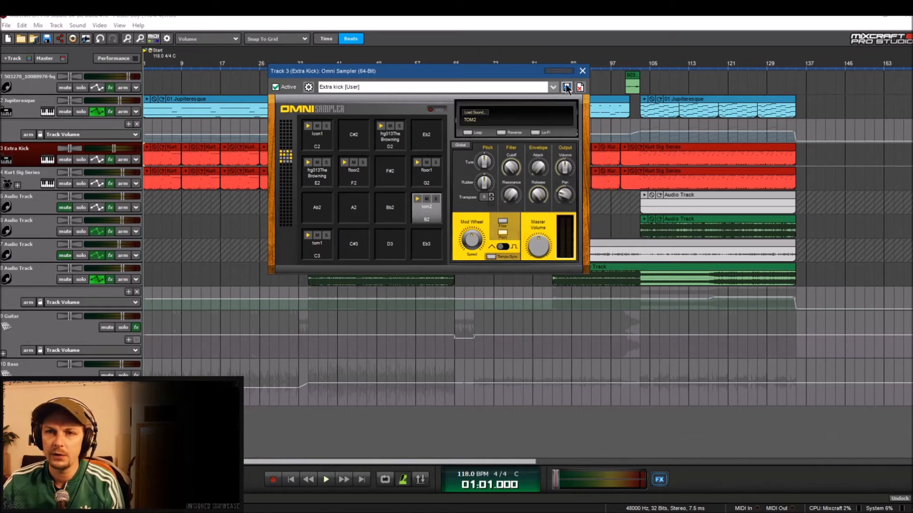
left_click(583, 72)
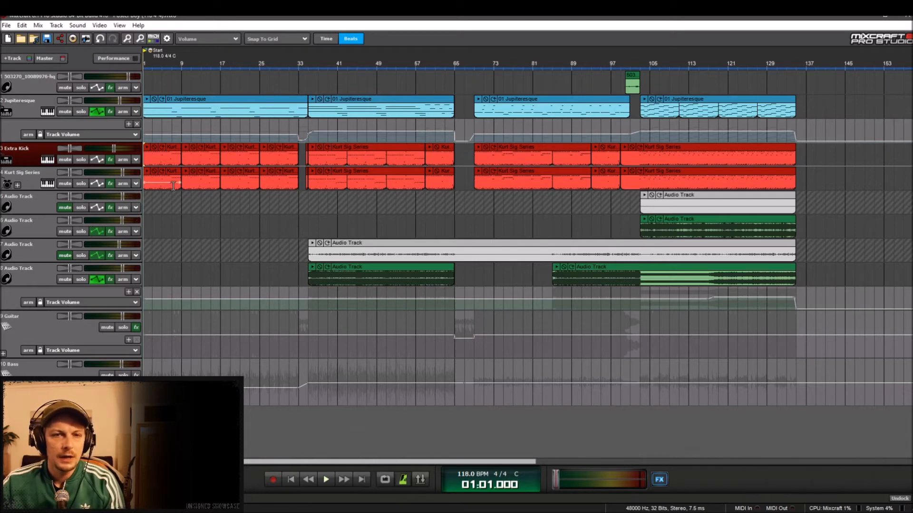
- Delete all clips on the Extra Kick track and replace them with copies of all the Kurt Sig Series track's clips
left_click_drag(825, 158, 46, 155)
key("Delete")
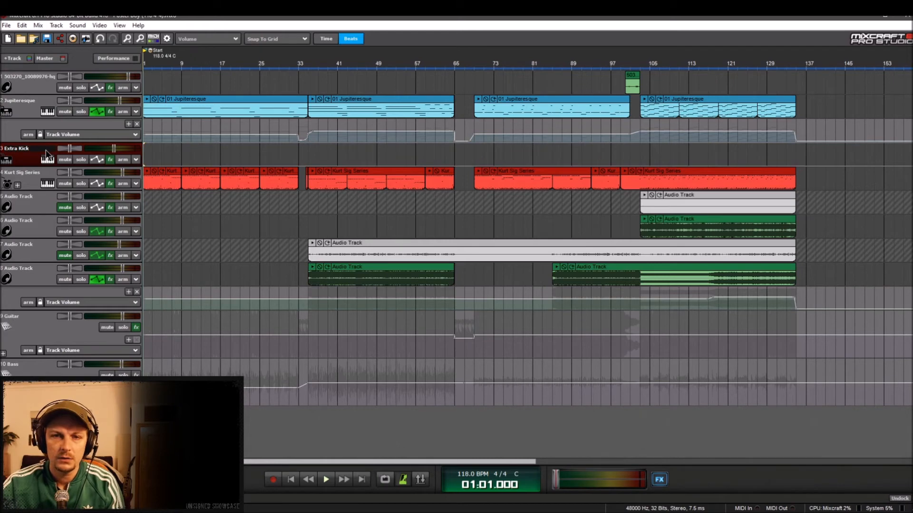
left_click_drag(815, 175, 118, 157)
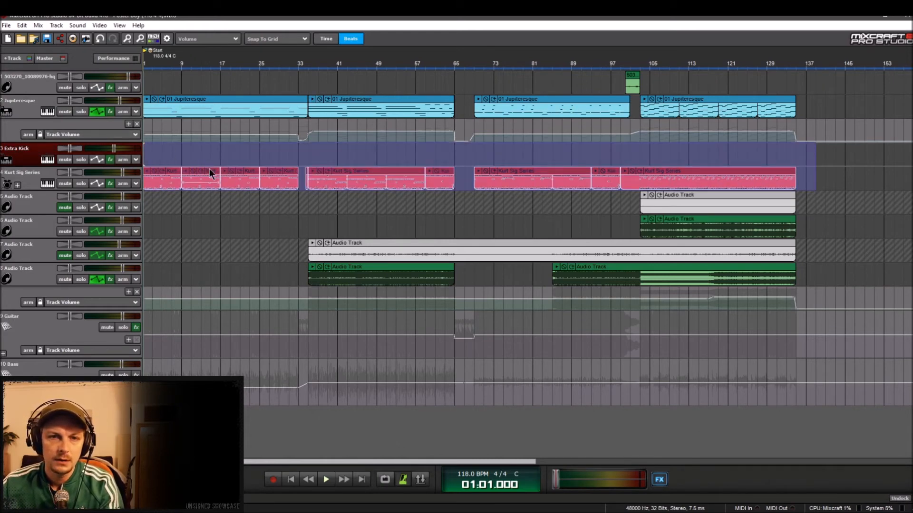
left_click_drag(209, 169, 209, 151)
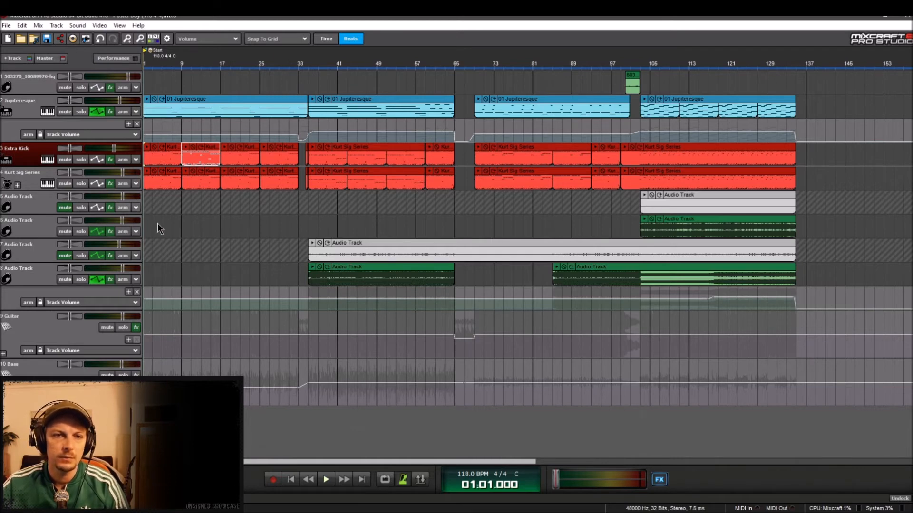
- Play the song from the start and compare the mix with the Extra Kick track muted and unmuted twice
left_click(325, 481)
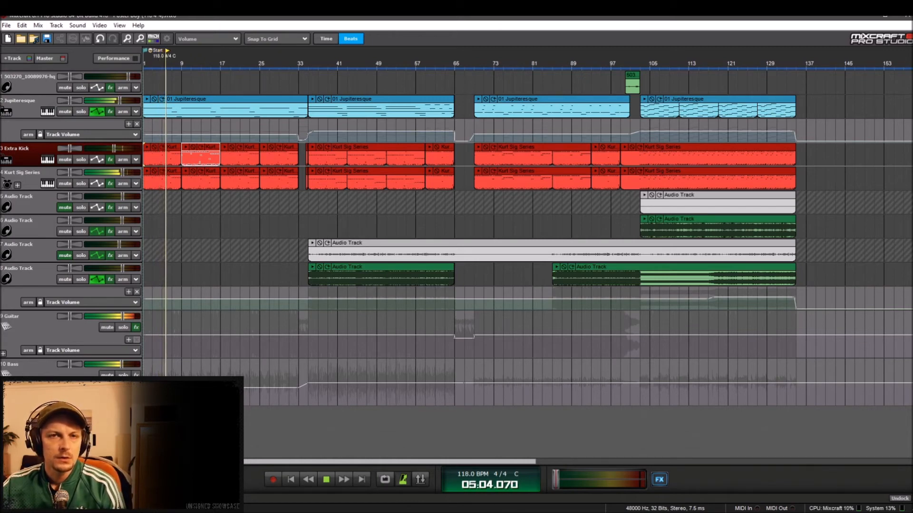
left_click(64, 160)
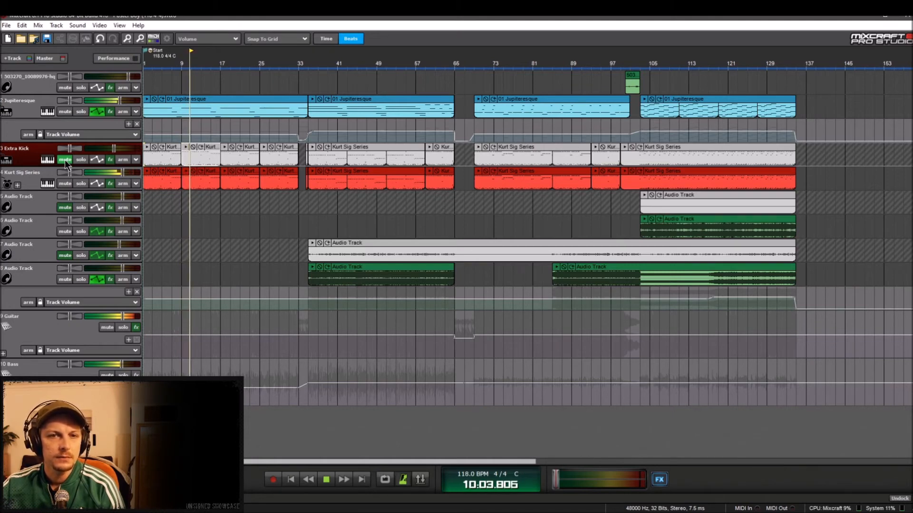
left_click(64, 160)
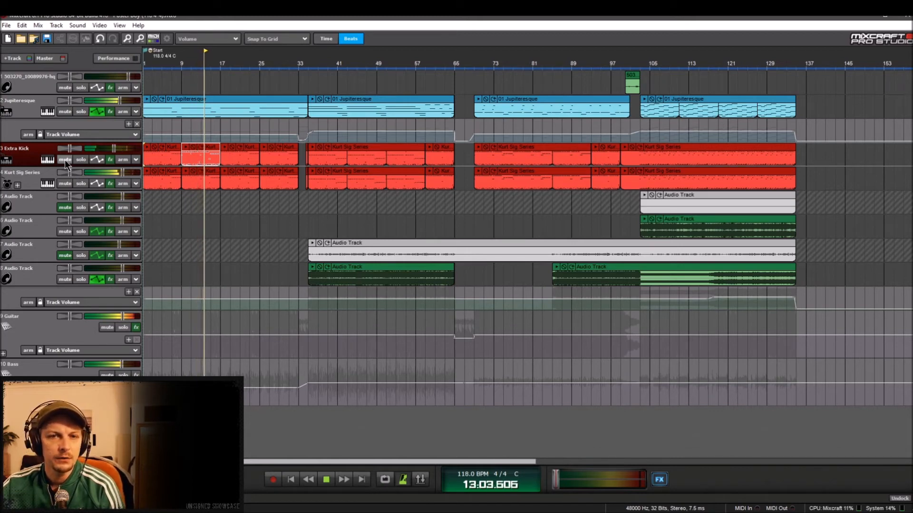
left_click(64, 160)
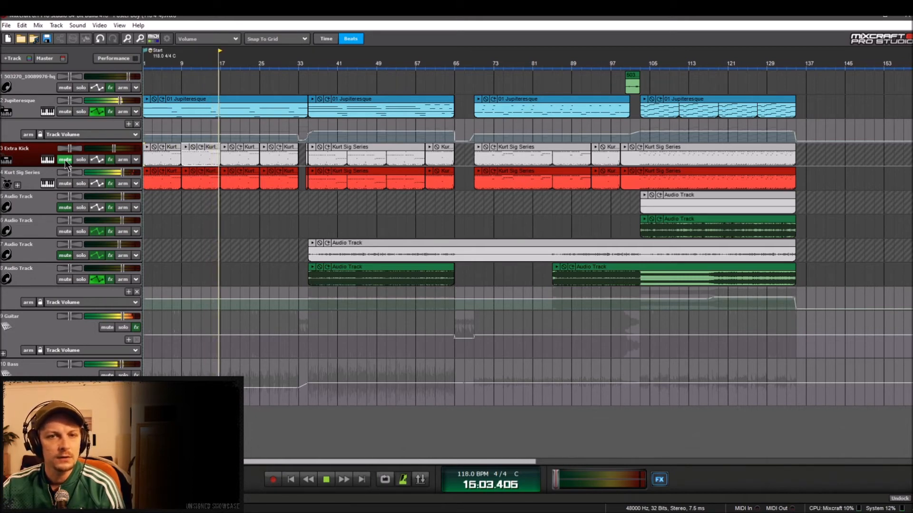
left_click(64, 160)
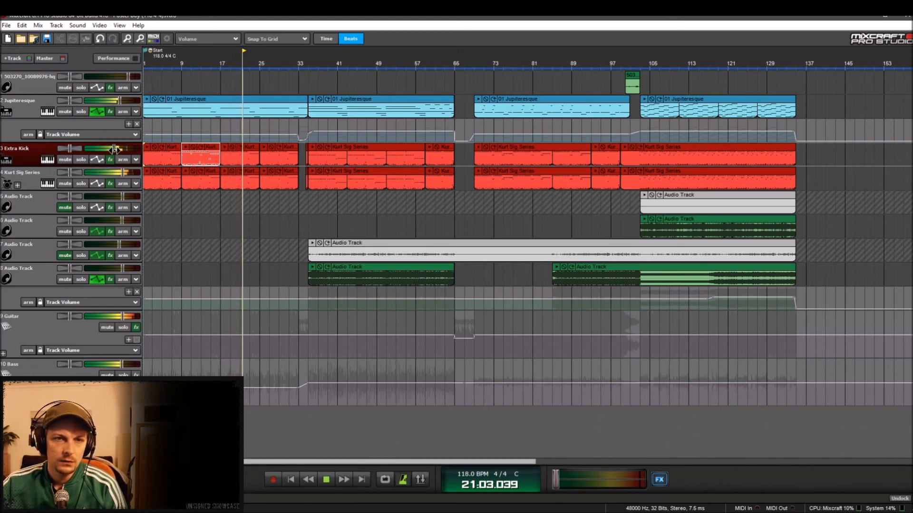
- Try louder and quieter Extra Kick levels during playback, settle the track's volume at about -4.9 dB, and stop playback
mouse_move(114, 150)
left_mouse_down()
mouse_move(92, 151)
mouse_move(115, 151)
left_mouse_up()
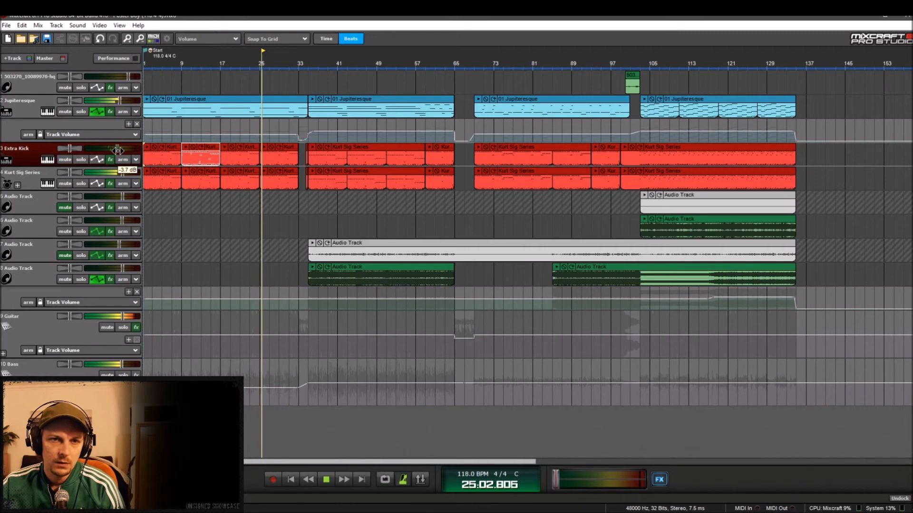
left_click_drag(114, 150, 123, 150)
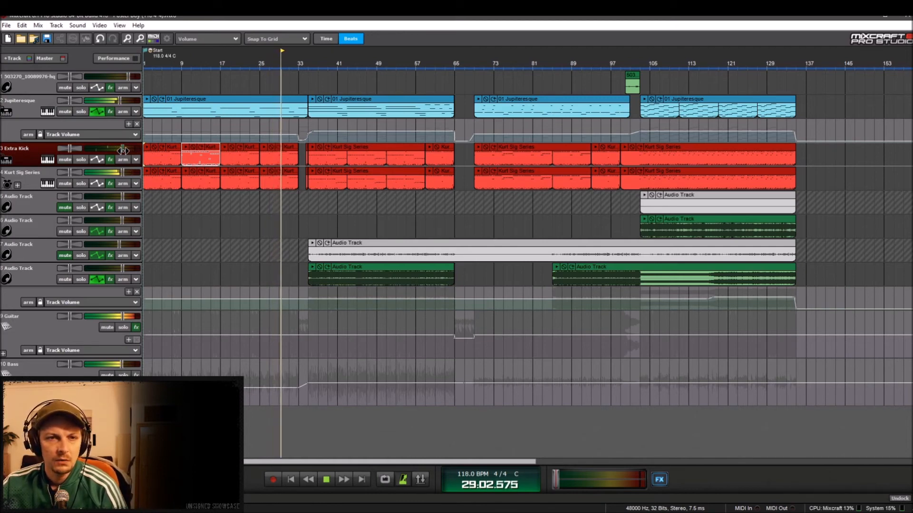
left_click_drag(124, 151, 111, 151)
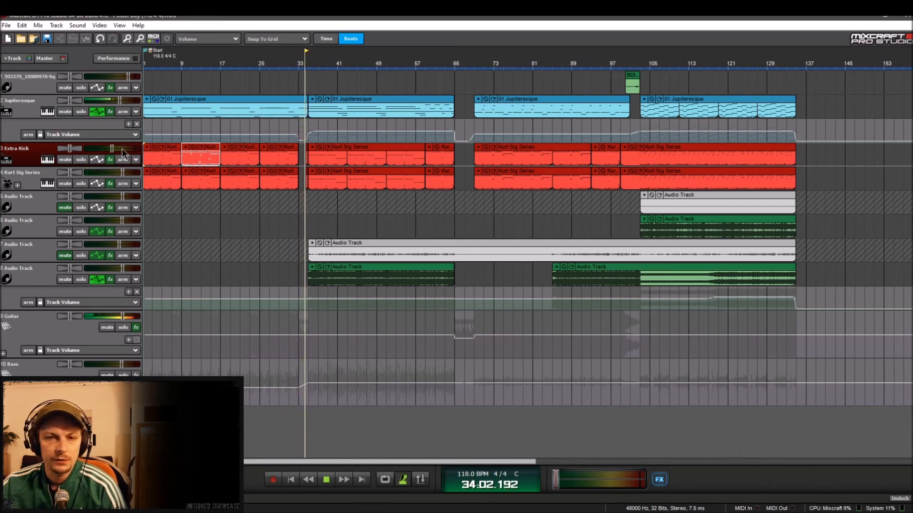
mouse_move(122, 148)
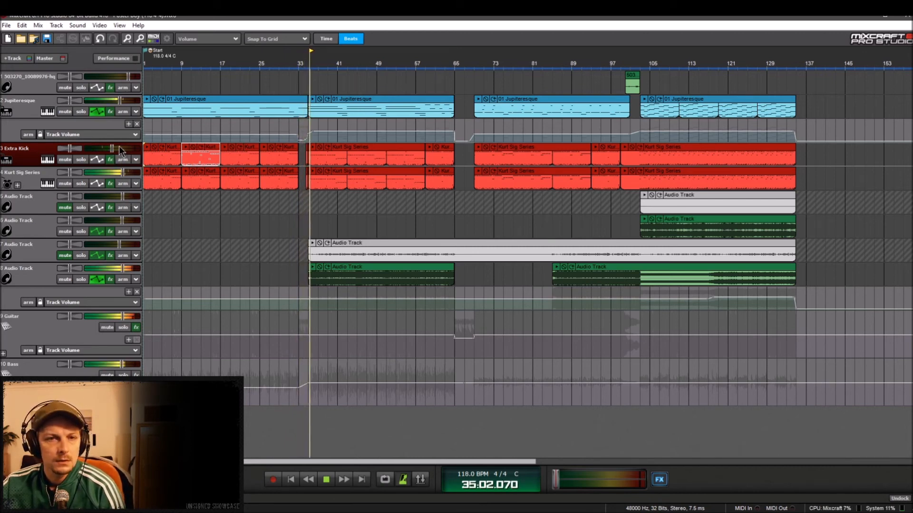
left_click_drag(112, 147, 115, 146)
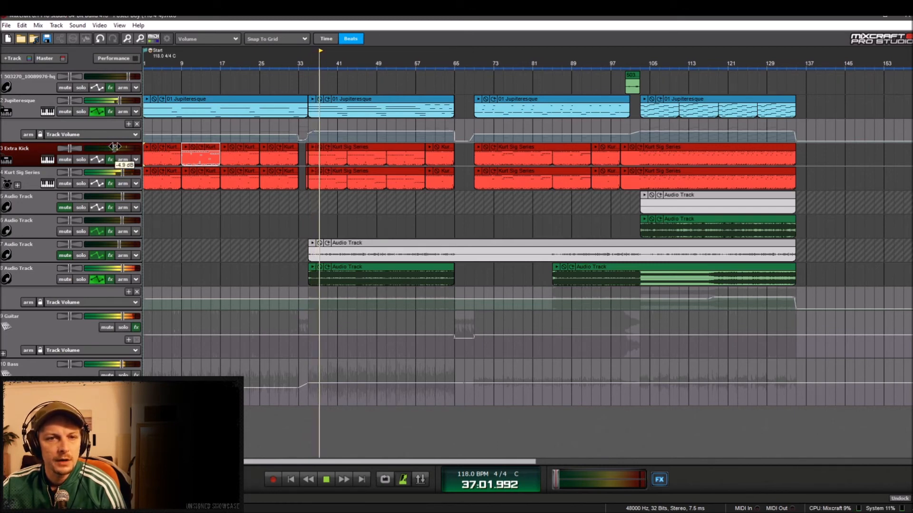
left_click_drag(115, 146, 116, 146)
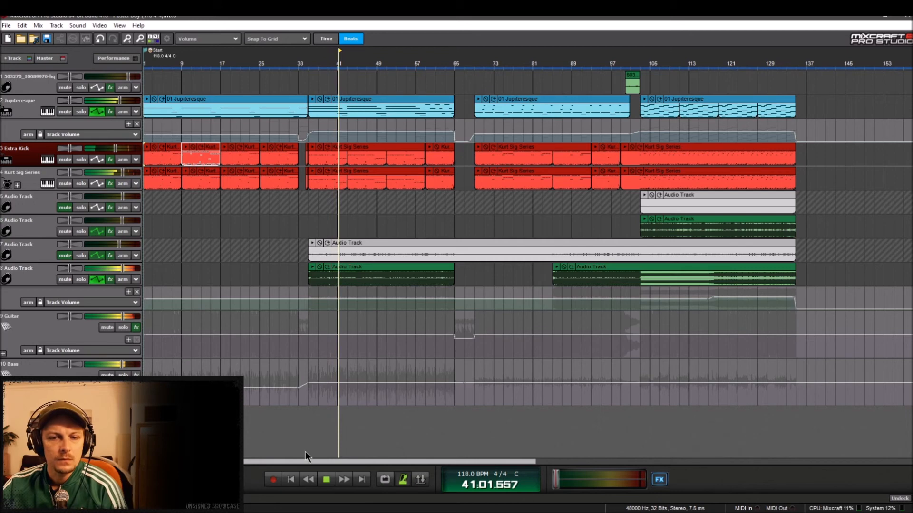
left_click(326, 479)
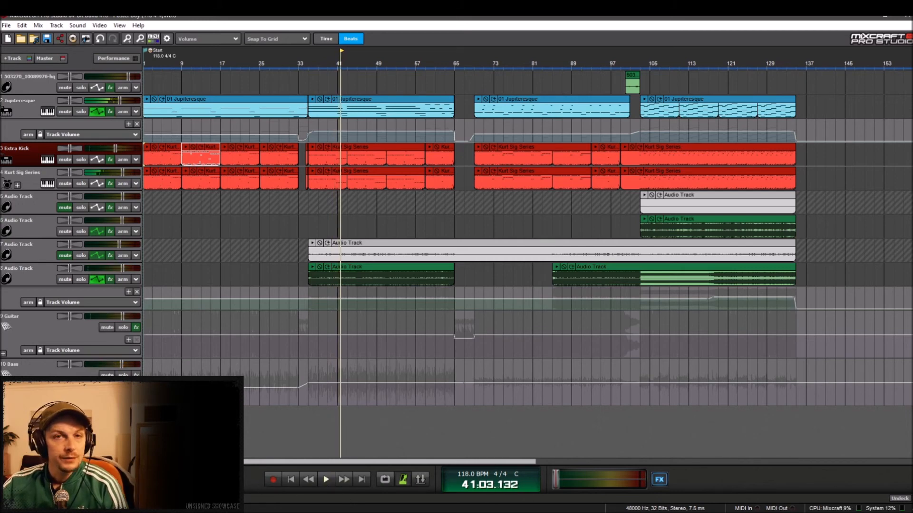